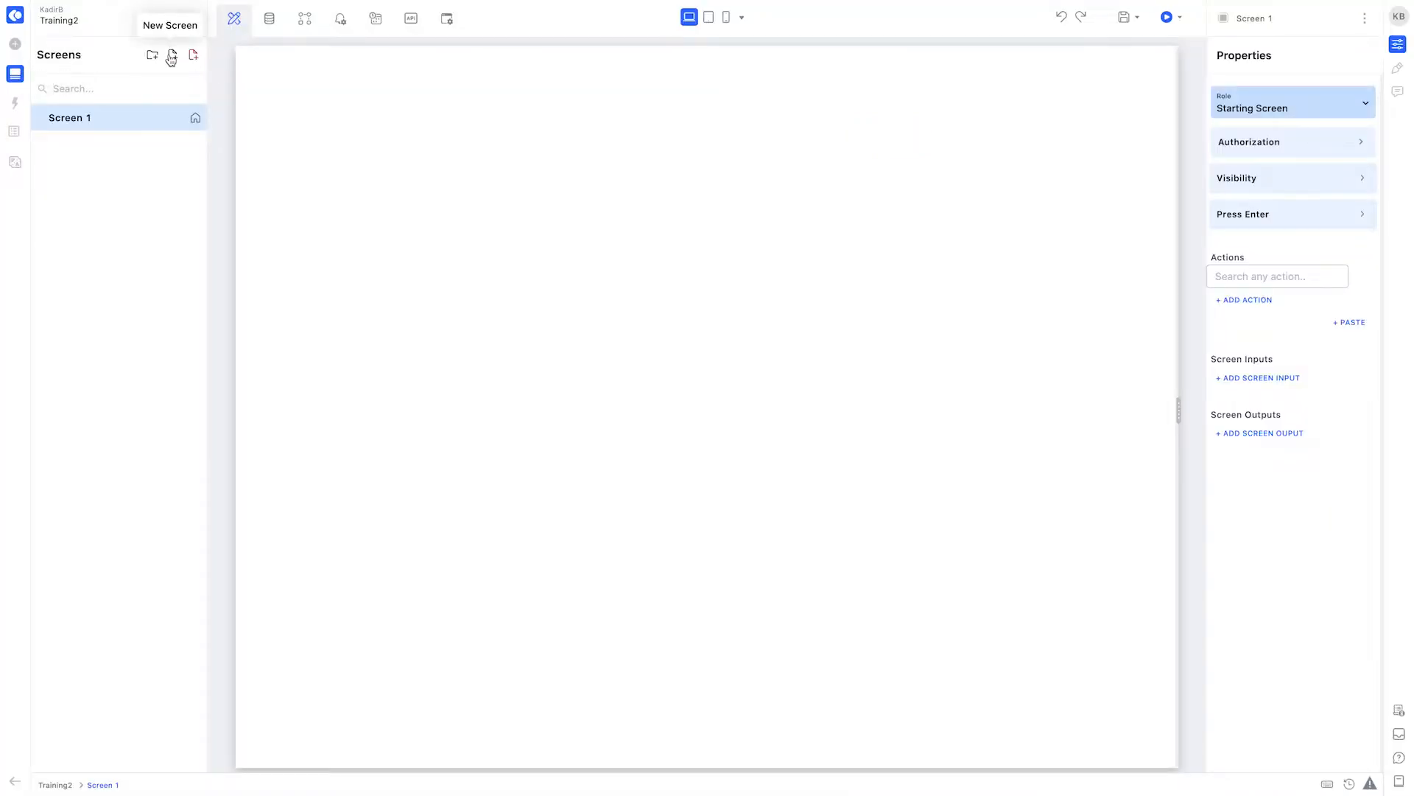
# Step: Create a blank screen named LeftMenu and narrow its canvas to the width of a slim side menu
pyautogui.click(173, 56)
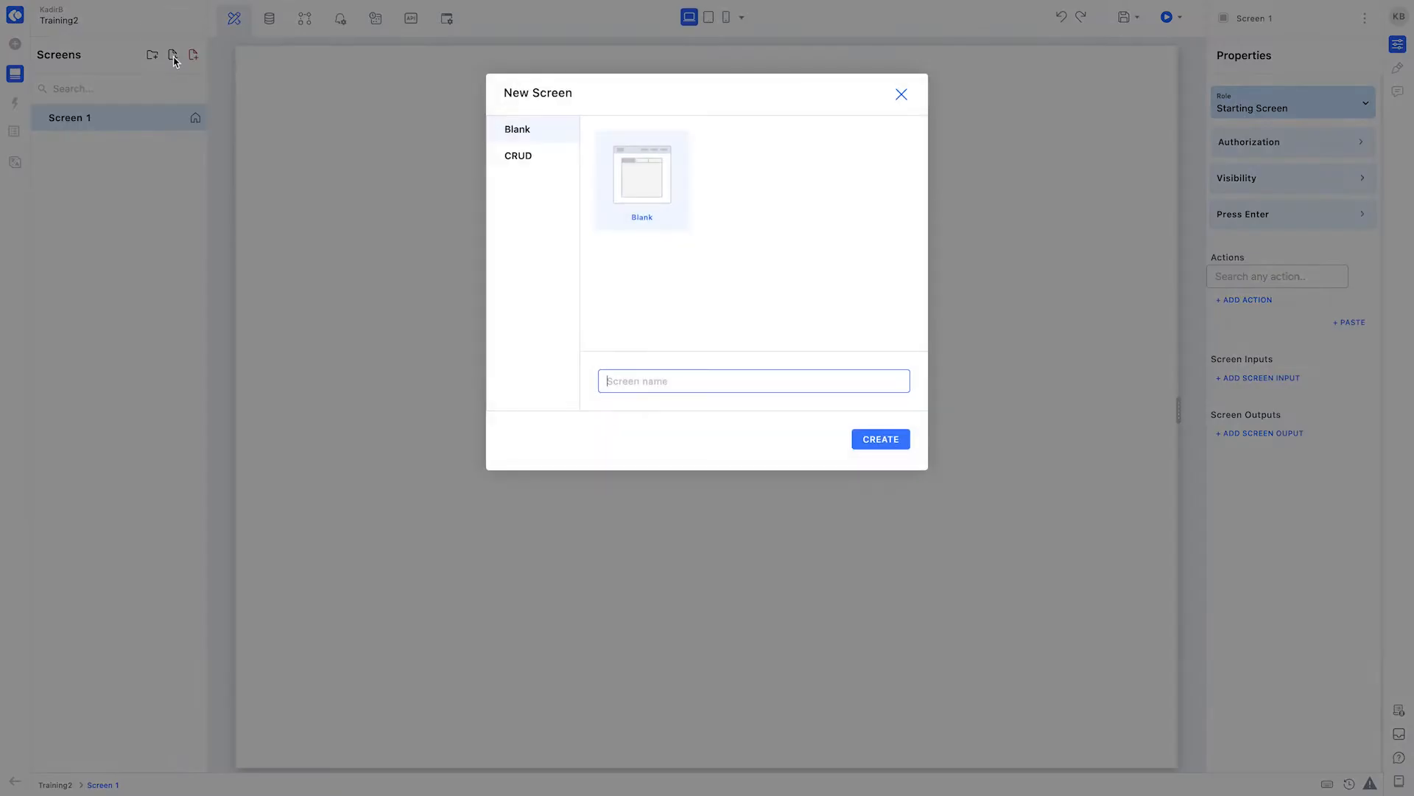
pyautogui.write('LeftMenu')
pyautogui.click(880, 440)
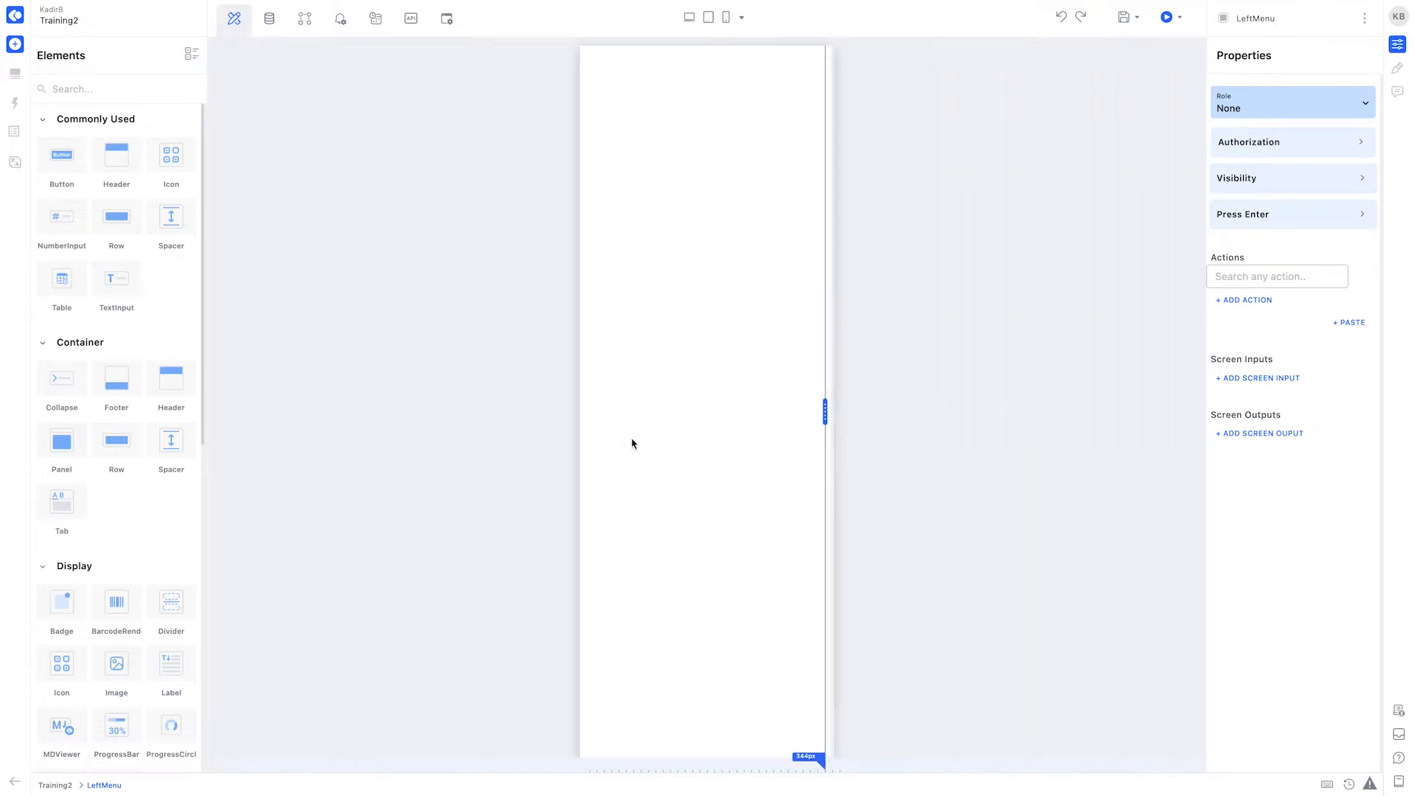
pyautogui.moveTo(1178, 411); pyautogui.dragTo(626, 443)
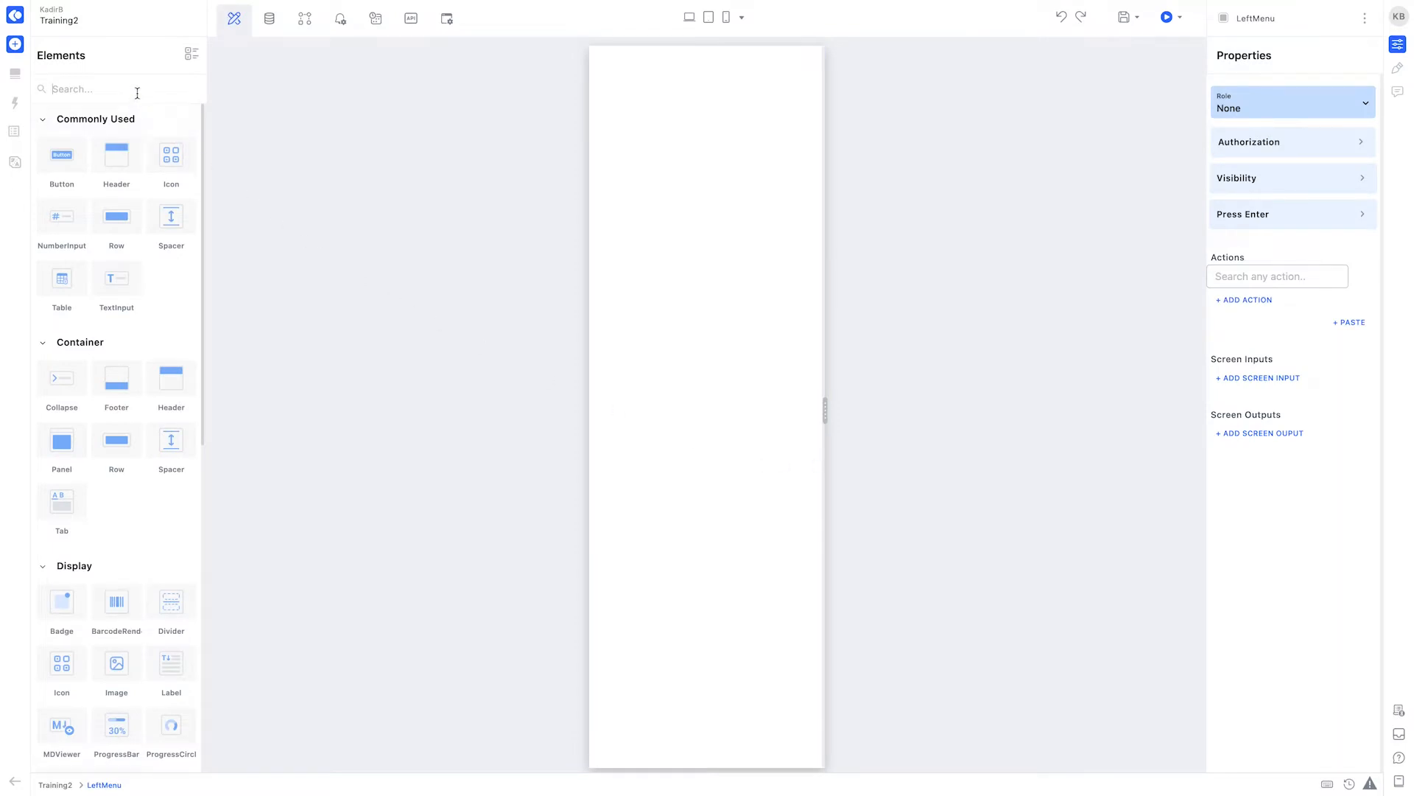
# Step: Add a header to the LeftMenu screen and place a row with two equal columns inside it
pyautogui.write('header')
pyautogui.moveTo(63, 156); pyautogui.dragTo(746, 114)
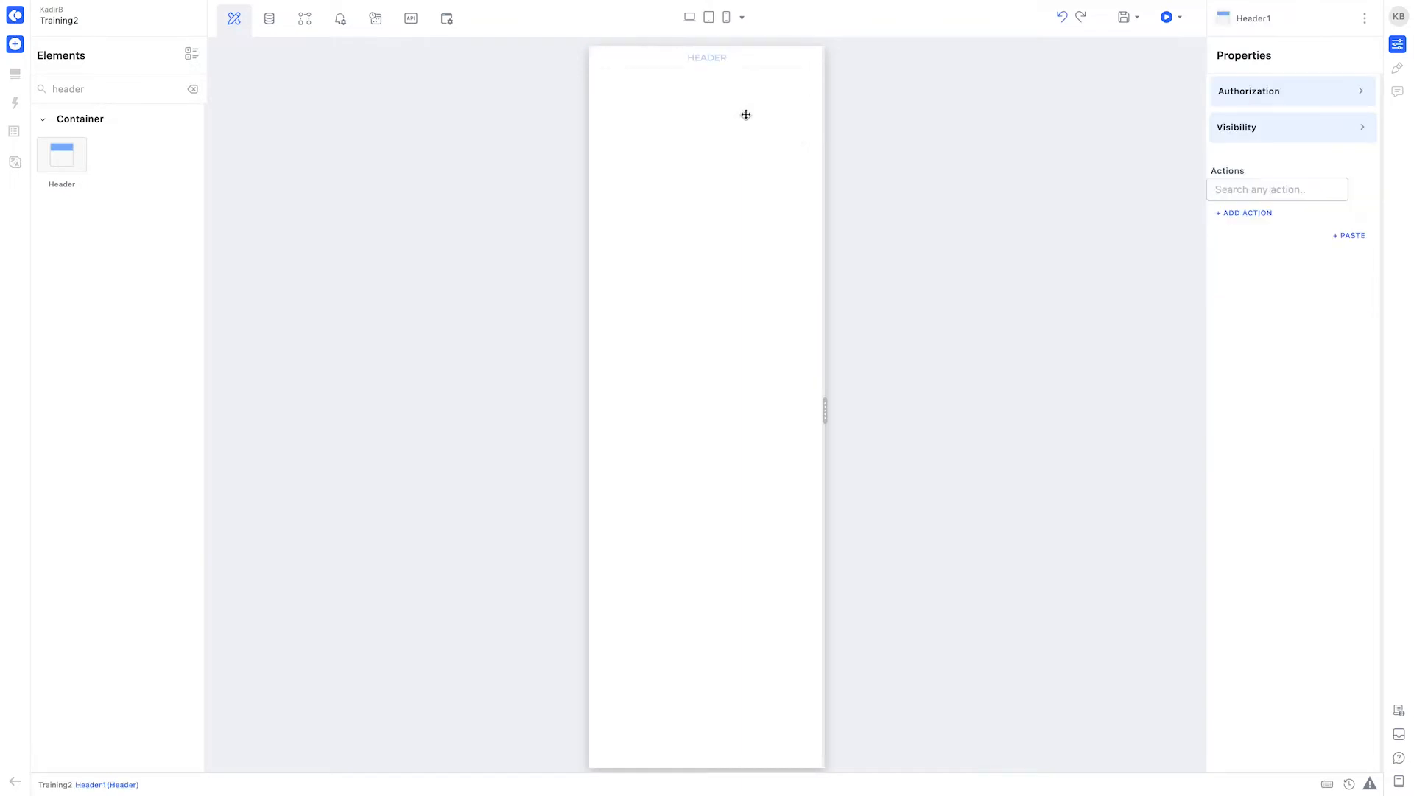
pyautogui.doubleClick(145, 91)
pyautogui.press('BackSpace')
pyautogui.write('row')
pyautogui.moveTo(59, 157); pyautogui.dragTo(656, 59)
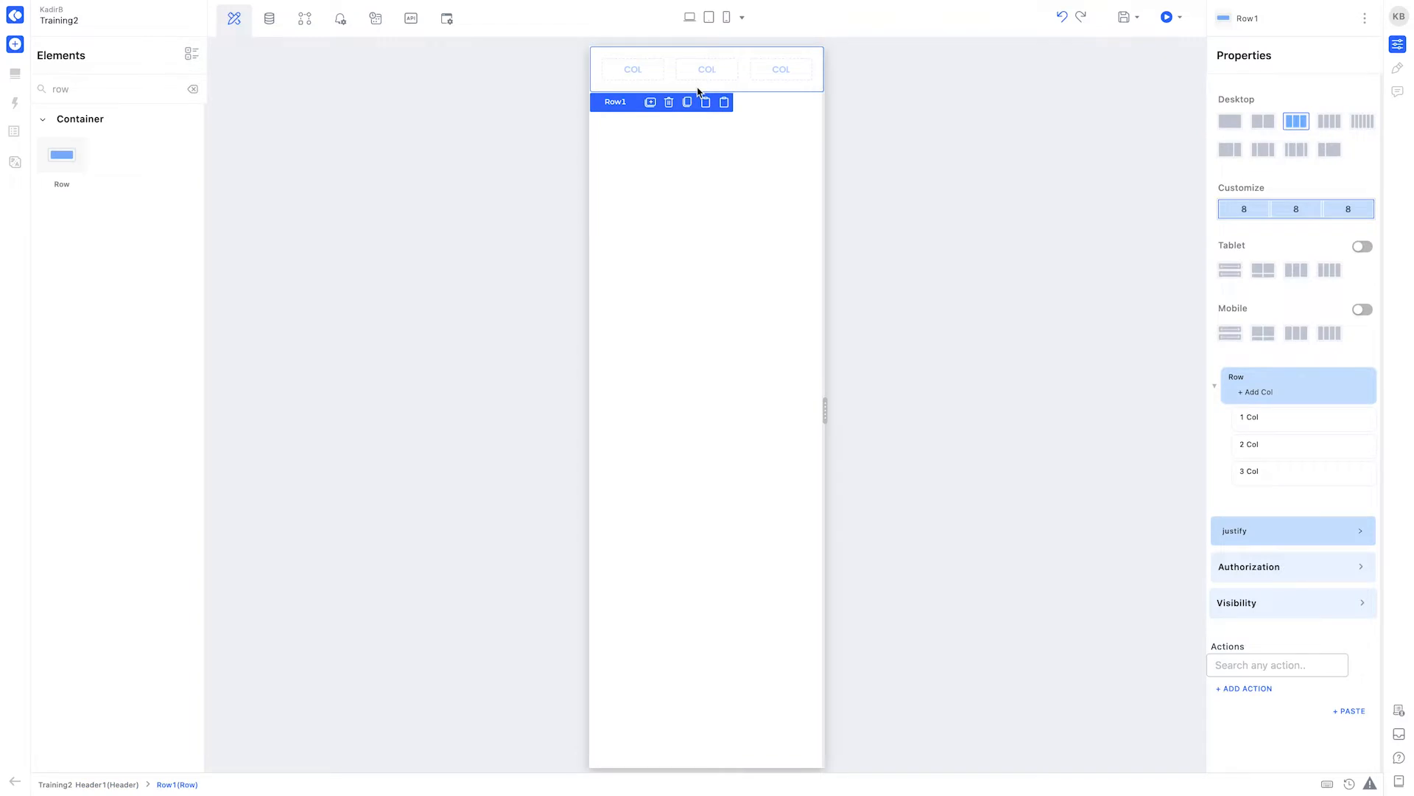
pyautogui.click(1263, 124)
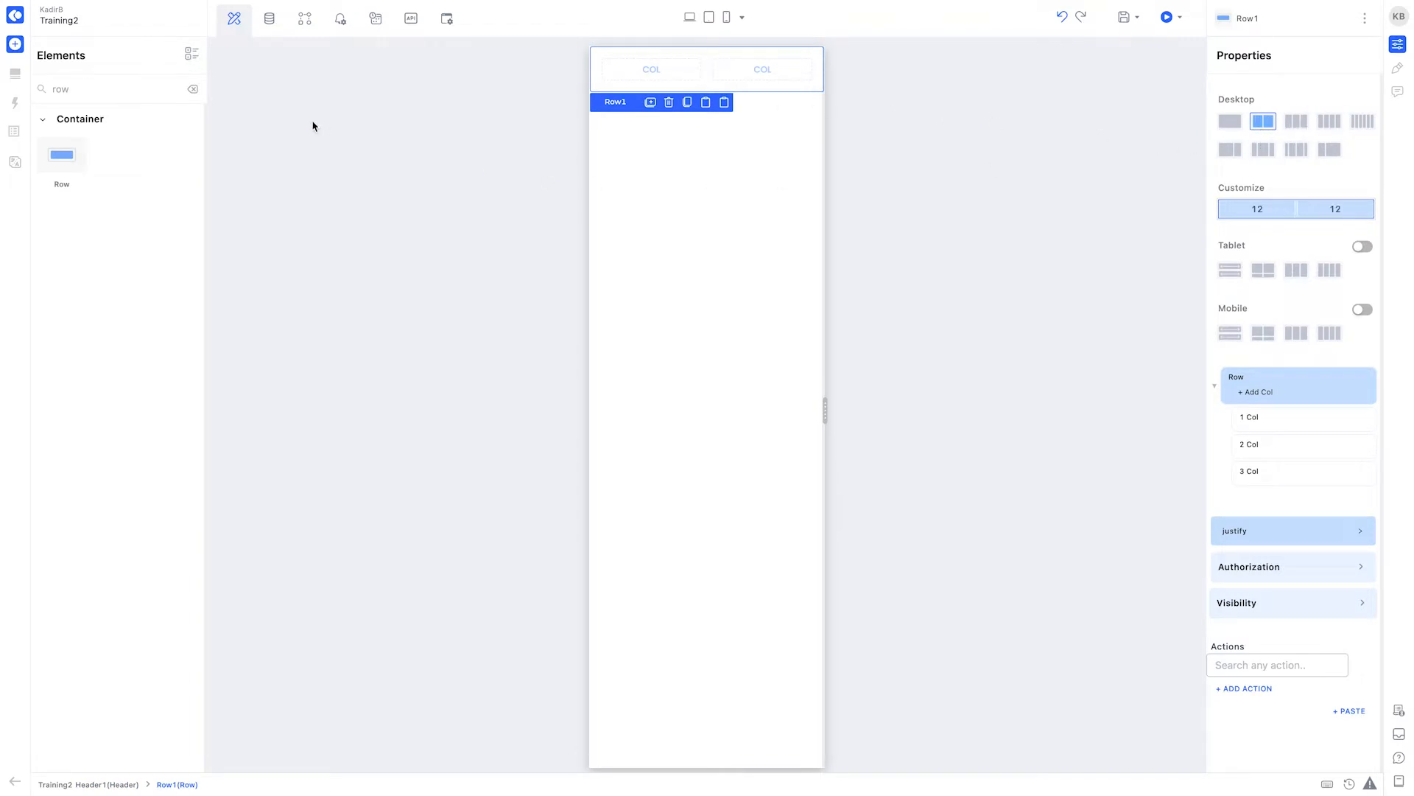
# Step: Place a label in the header row's first column and an icon in its second column
pyautogui.doubleClick(161, 89)
pyautogui.write('labe')
pyautogui.moveTo(65, 161); pyautogui.dragTo(649, 72)
pyautogui.doubleClick(130, 81)
pyautogui.write('ico')
pyautogui.moveTo(62, 155); pyautogui.dragTo(778, 81)
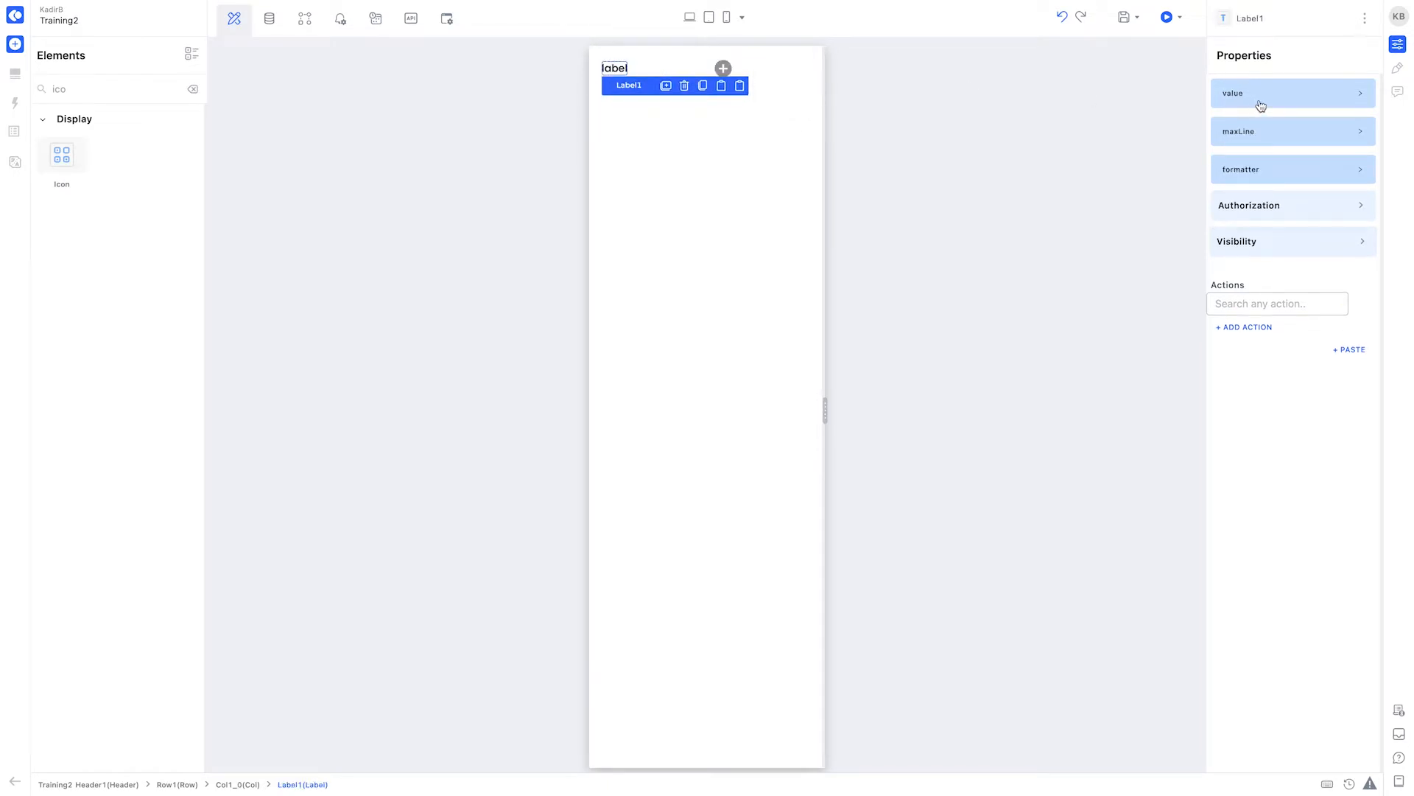
# Step: Set the header label's text to "Menu" and make H5 its only text style
pyautogui.click(1256, 103)
pyautogui.doubleClick(1244, 156)
pyautogui.write('Menu')
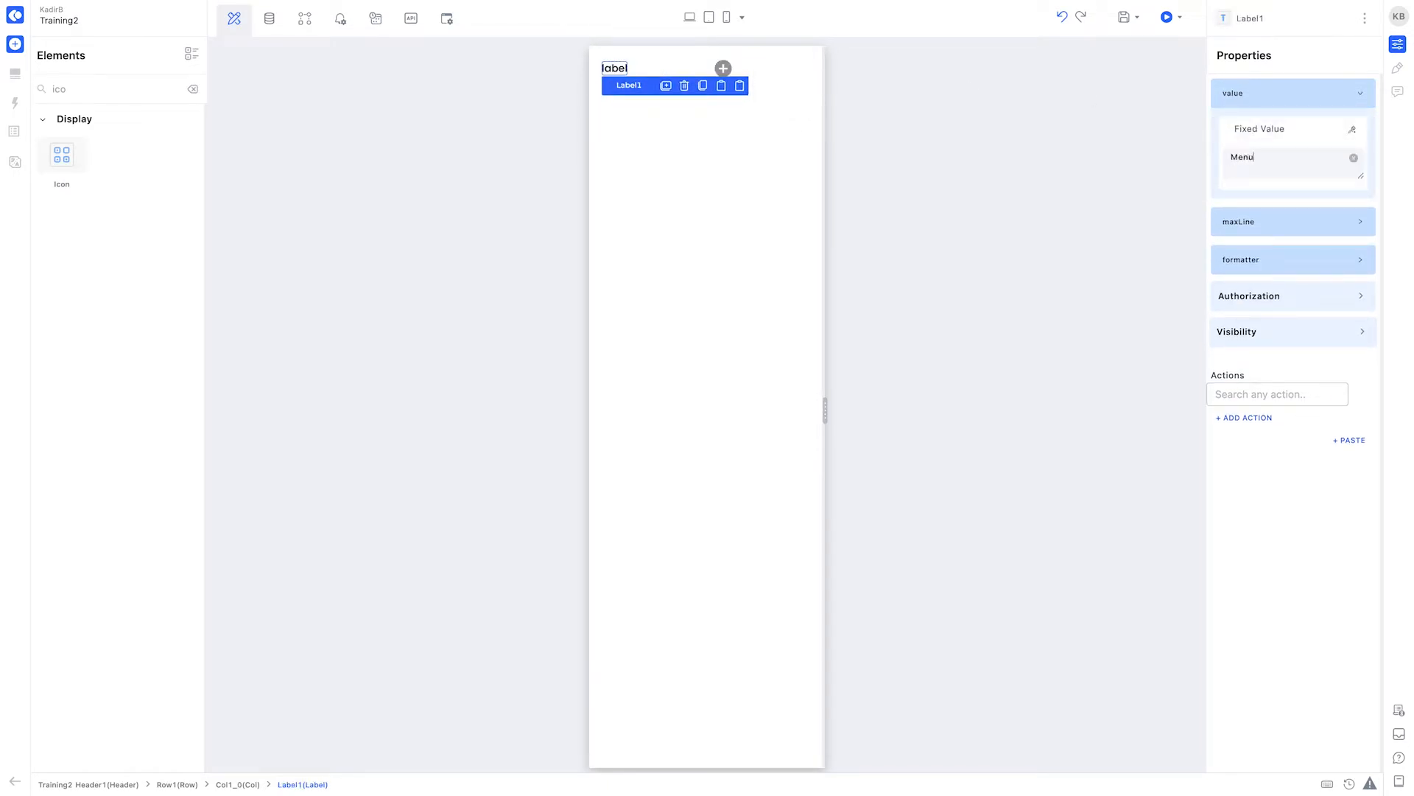
pyautogui.click(1396, 72)
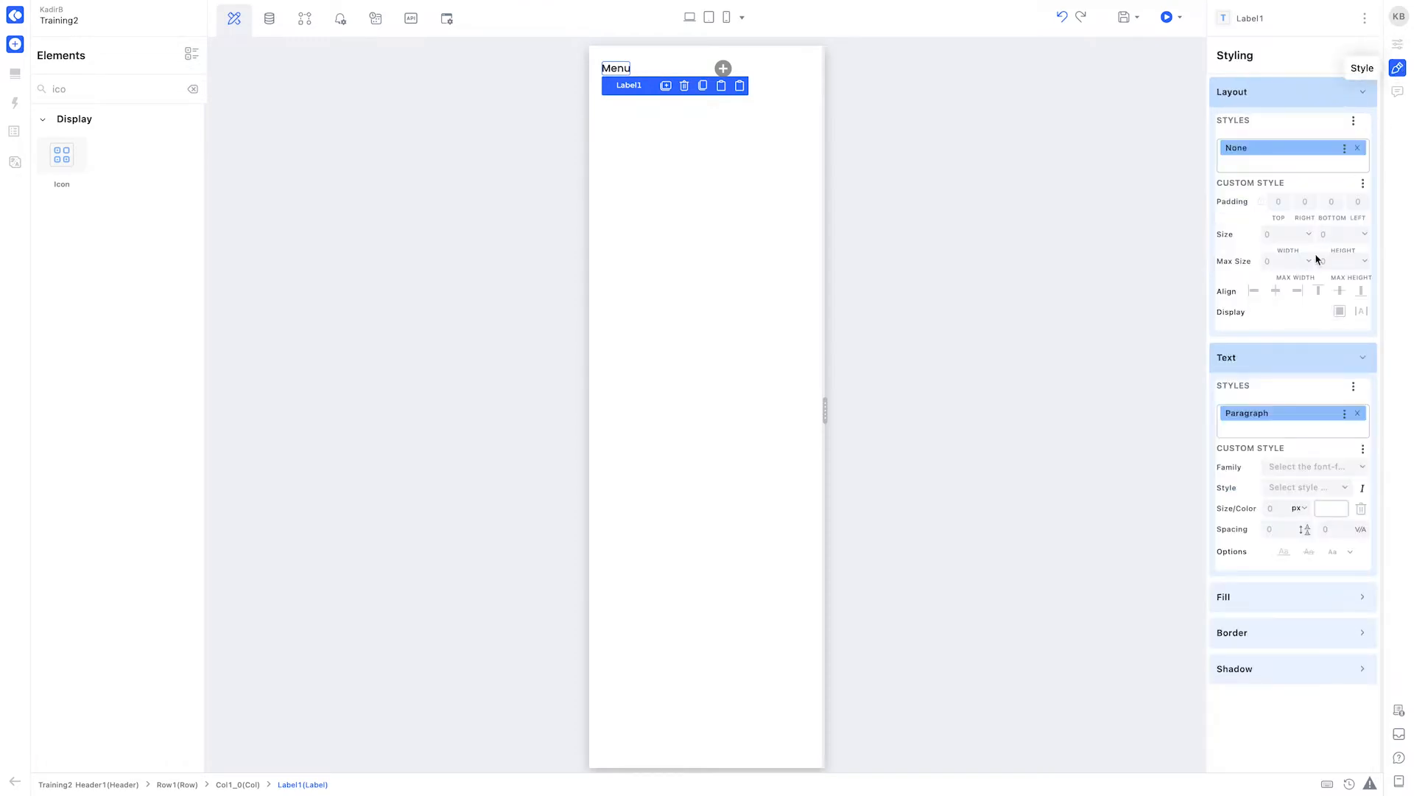
pyautogui.click(1295, 426)
pyautogui.write('h5')
pyautogui.click(1289, 457)
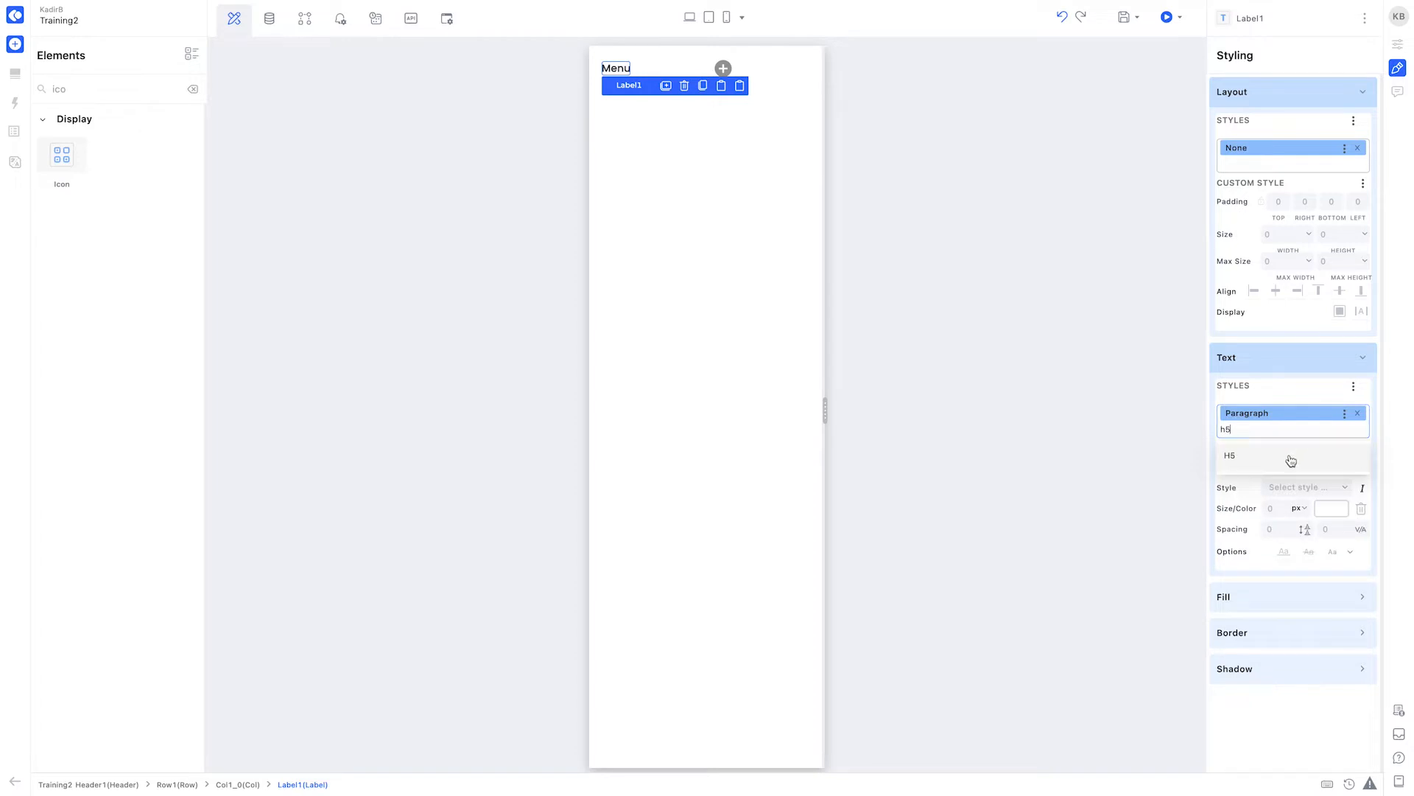
pyautogui.click(1358, 414)
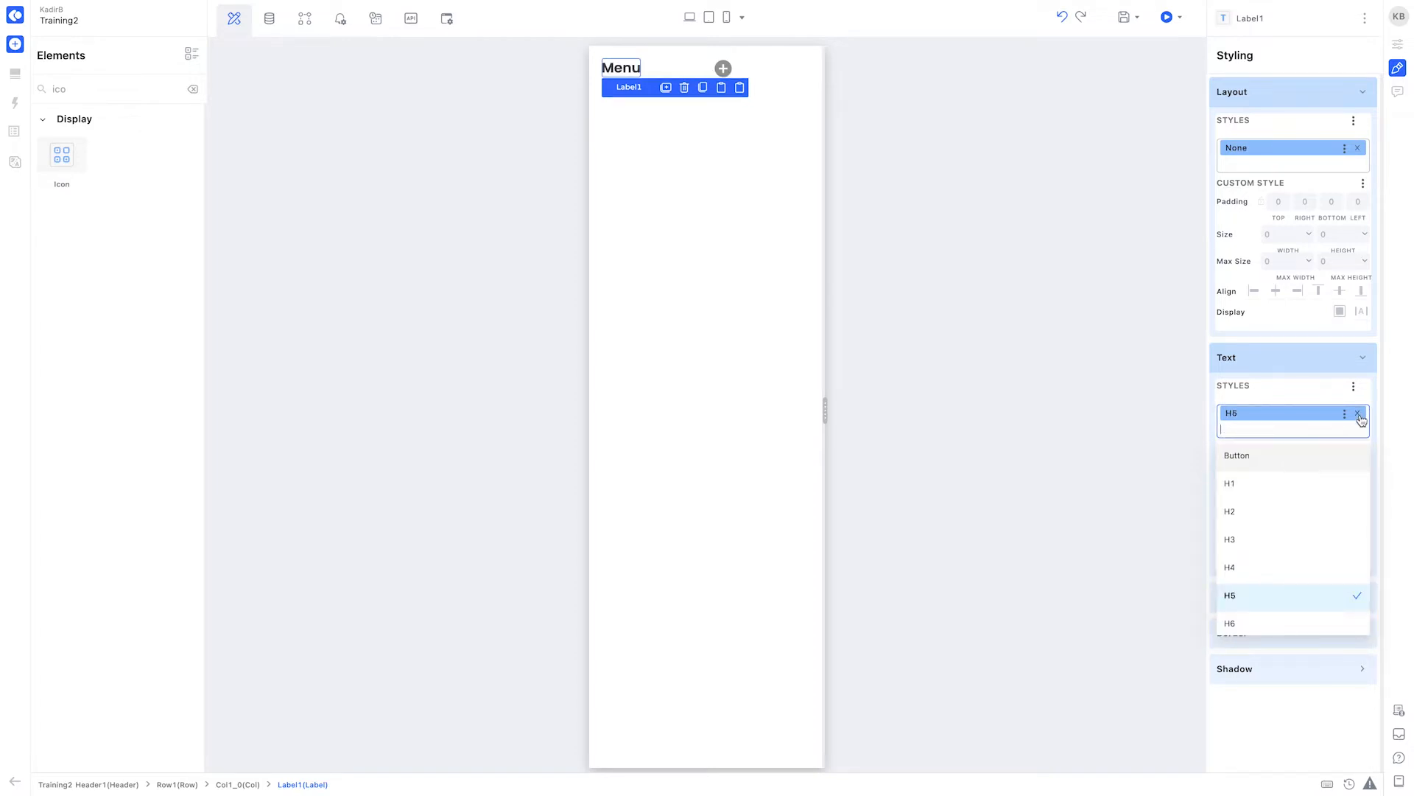
# Step: Change the header's icon to the plain "close" cross symbol
pyautogui.click(725, 69)
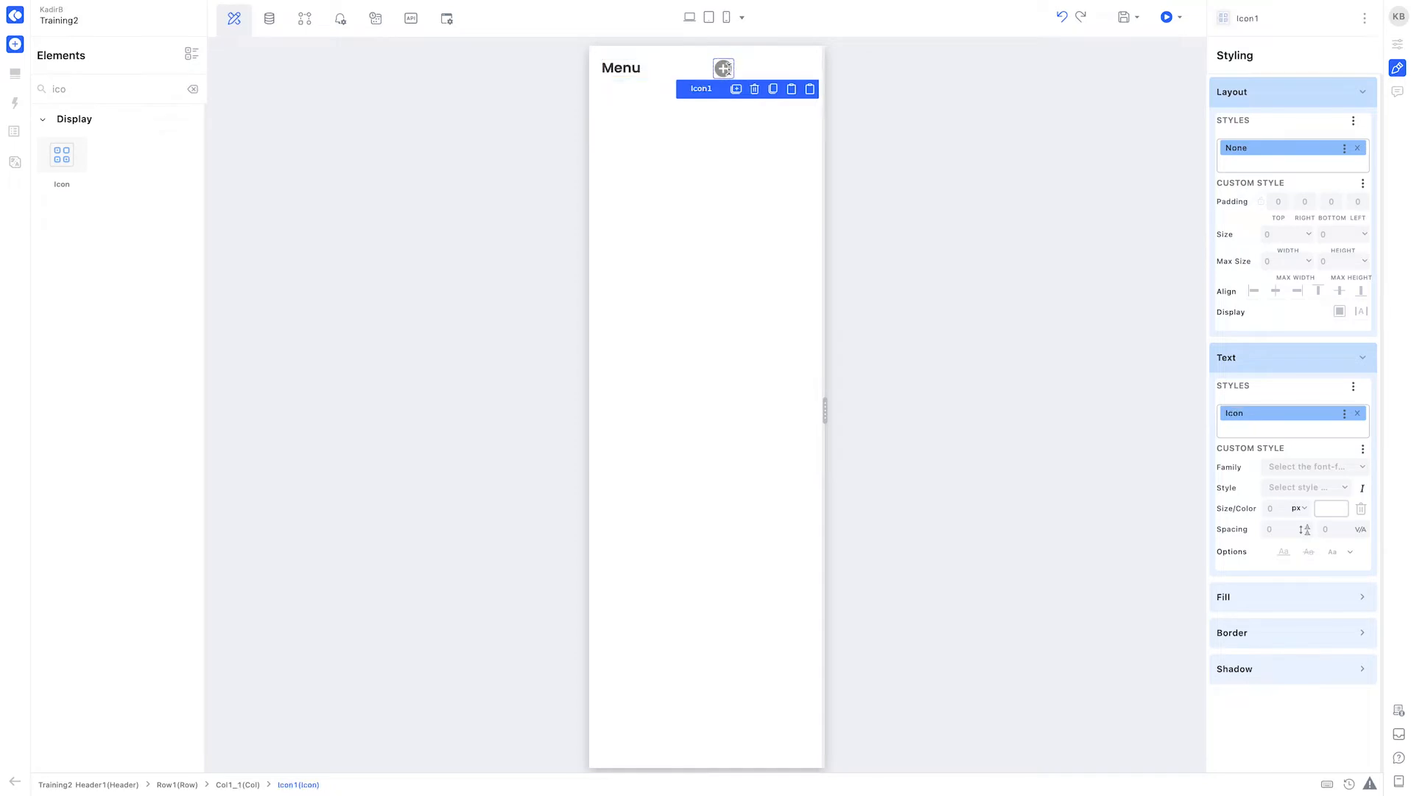
pyautogui.click(1398, 44)
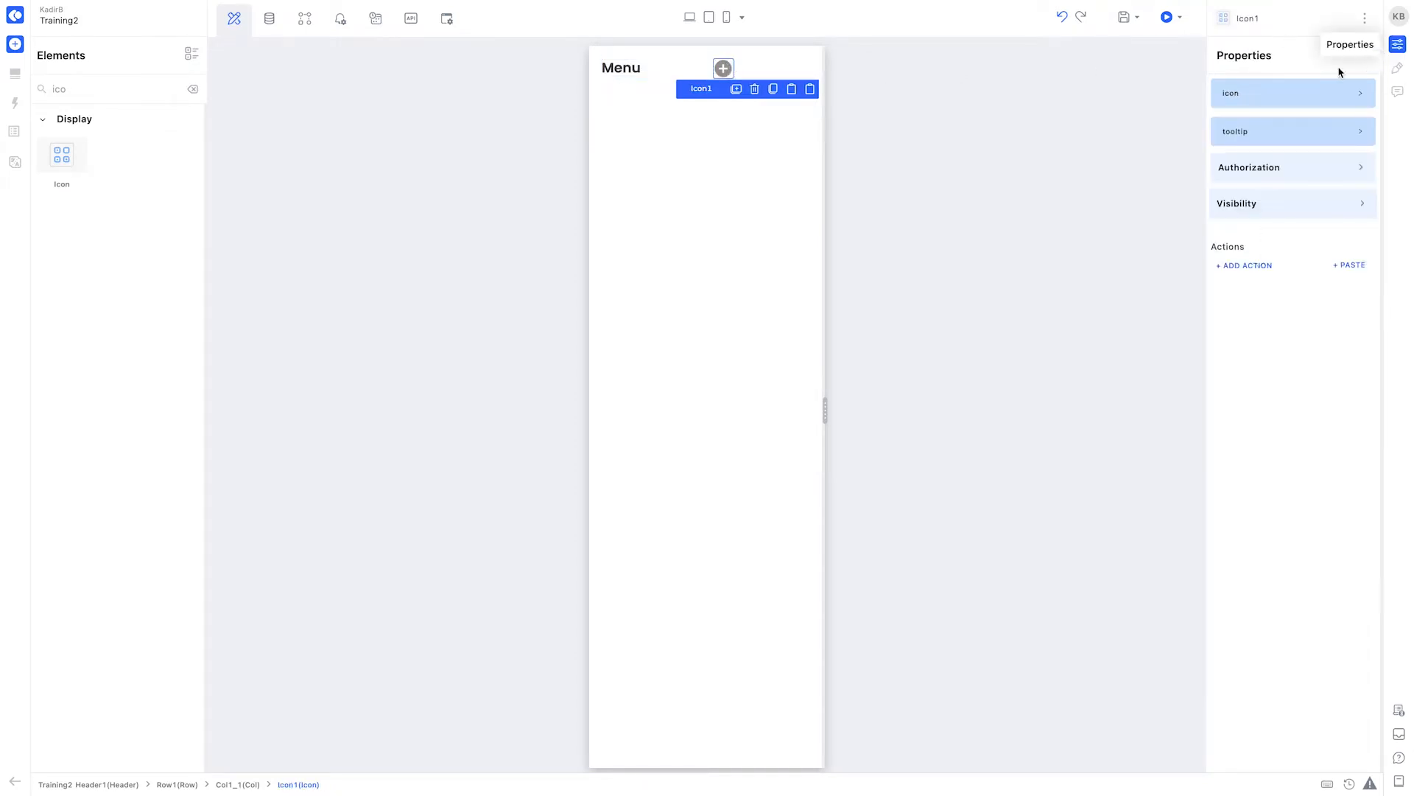
pyautogui.click(1275, 92)
pyautogui.write('close')
pyautogui.click(1236, 194)
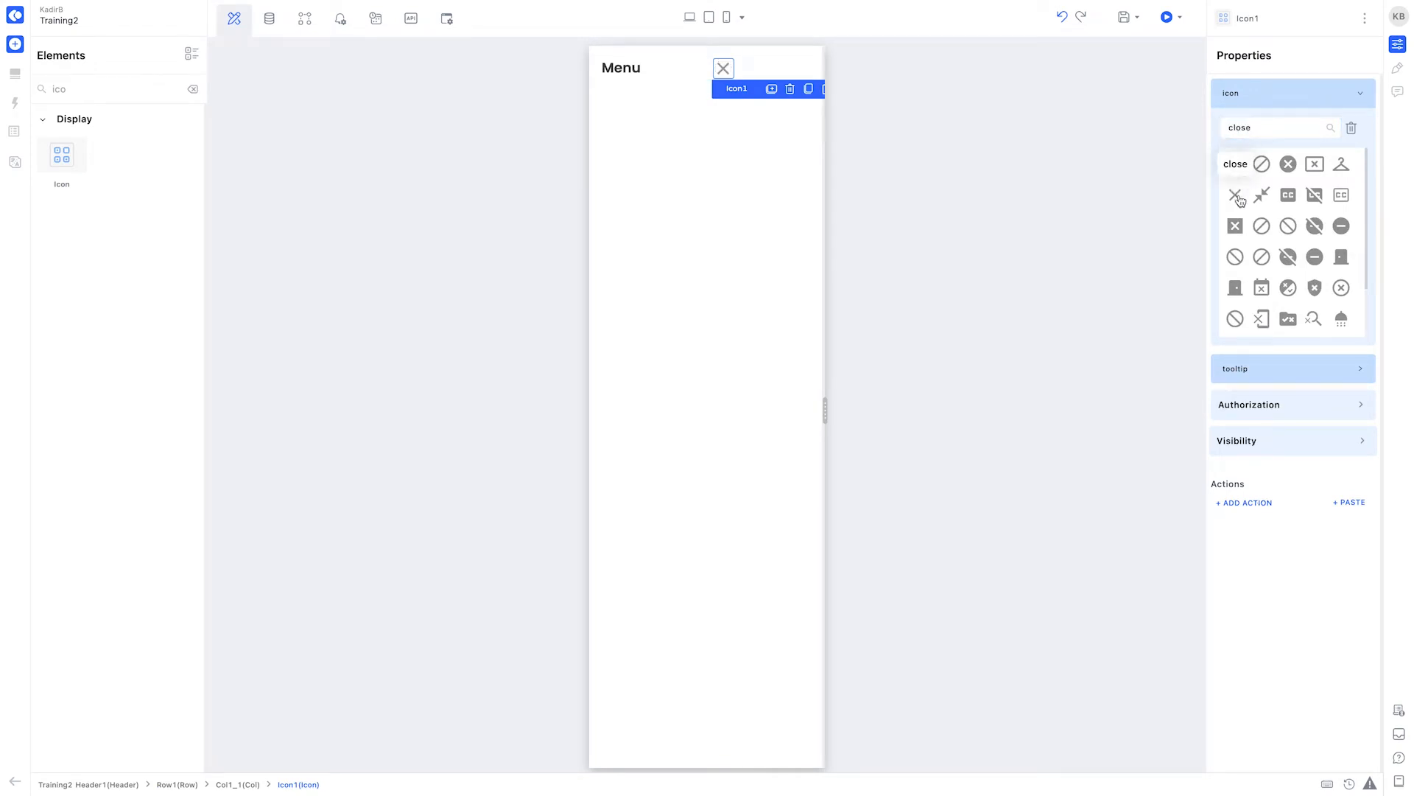
# Step: Colour the close icon a vivid blue and align the contents of its column to the right
pyautogui.click(1397, 68)
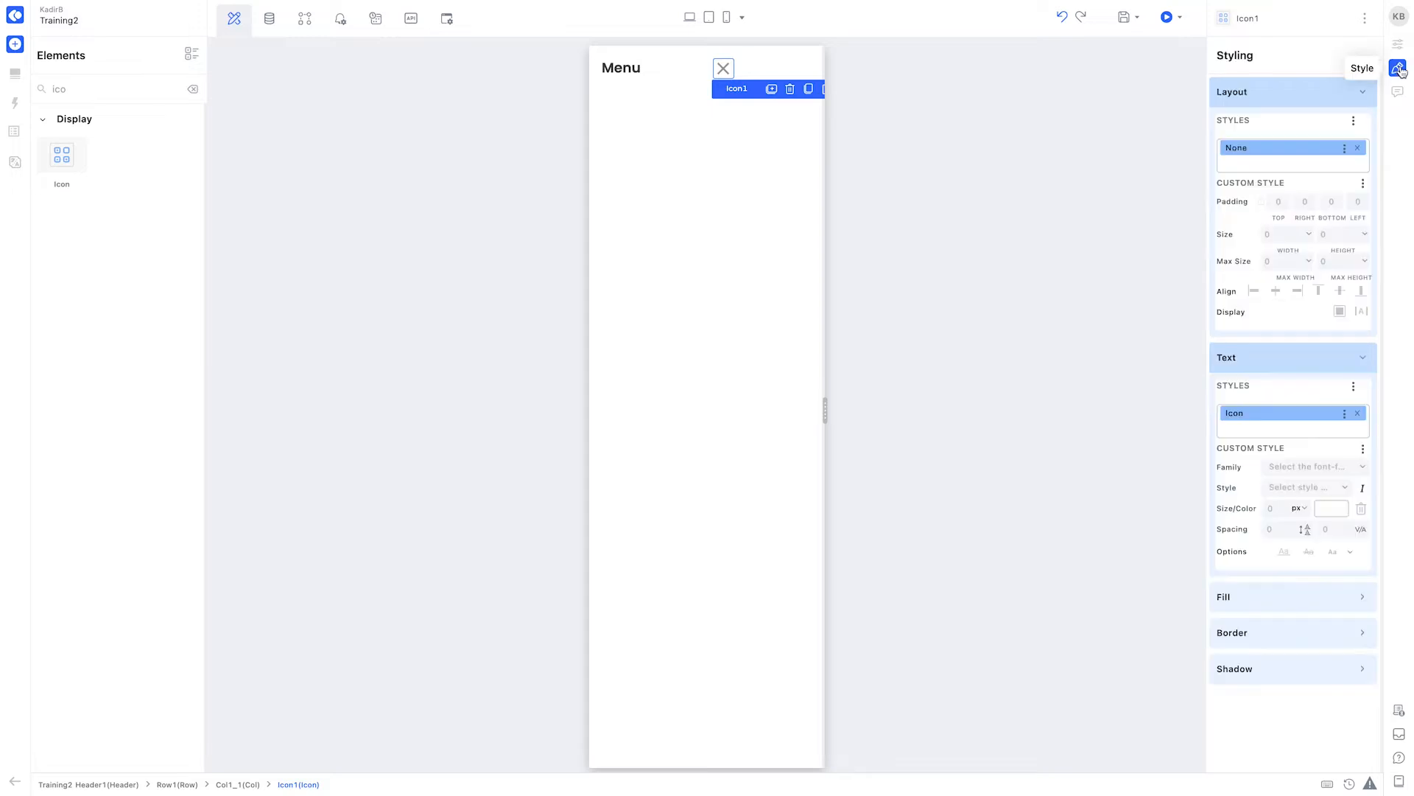
pyautogui.click(1327, 509)
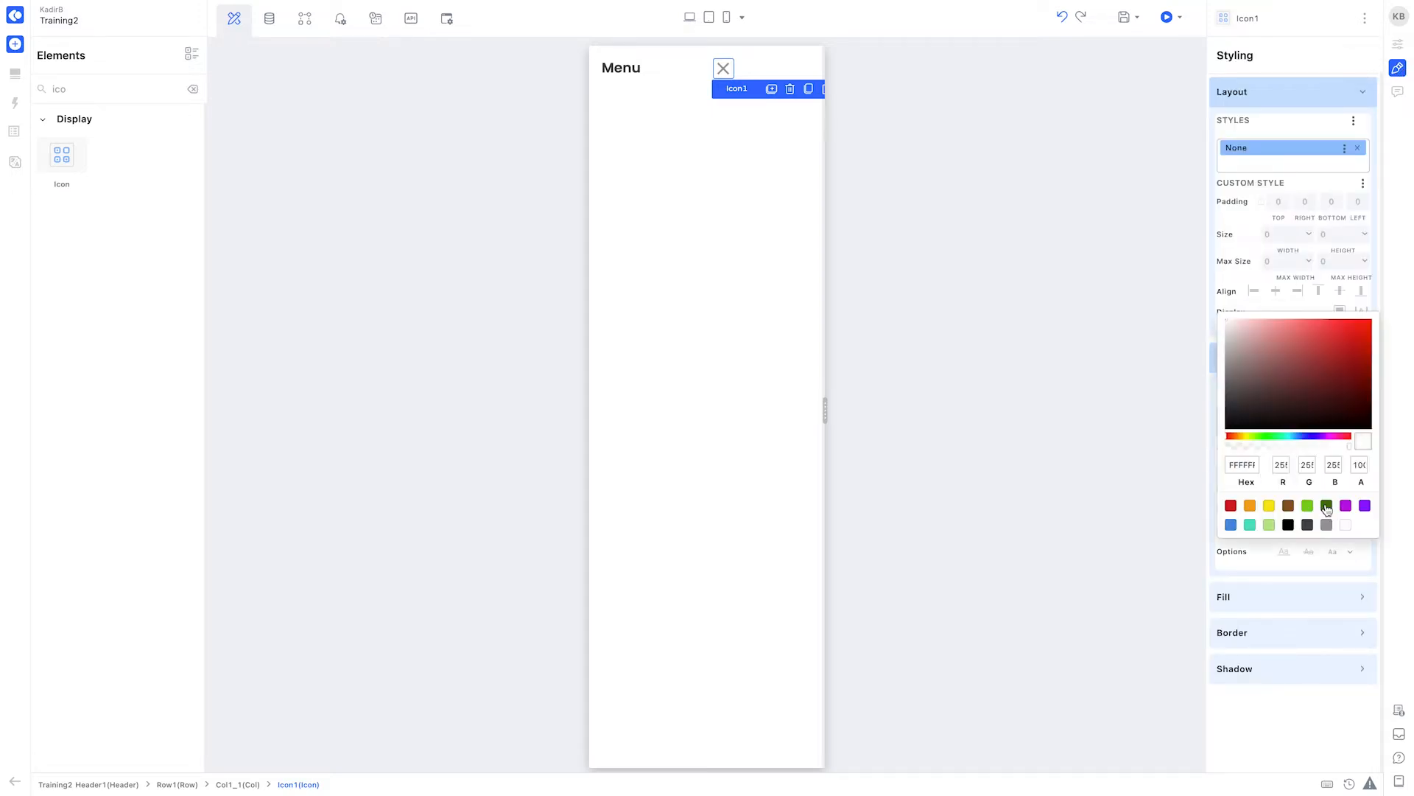
pyautogui.click(1230, 524)
pyautogui.moveTo(1358, 358); pyautogui.dragTo(1372, 322)
pyautogui.click(1393, 308)
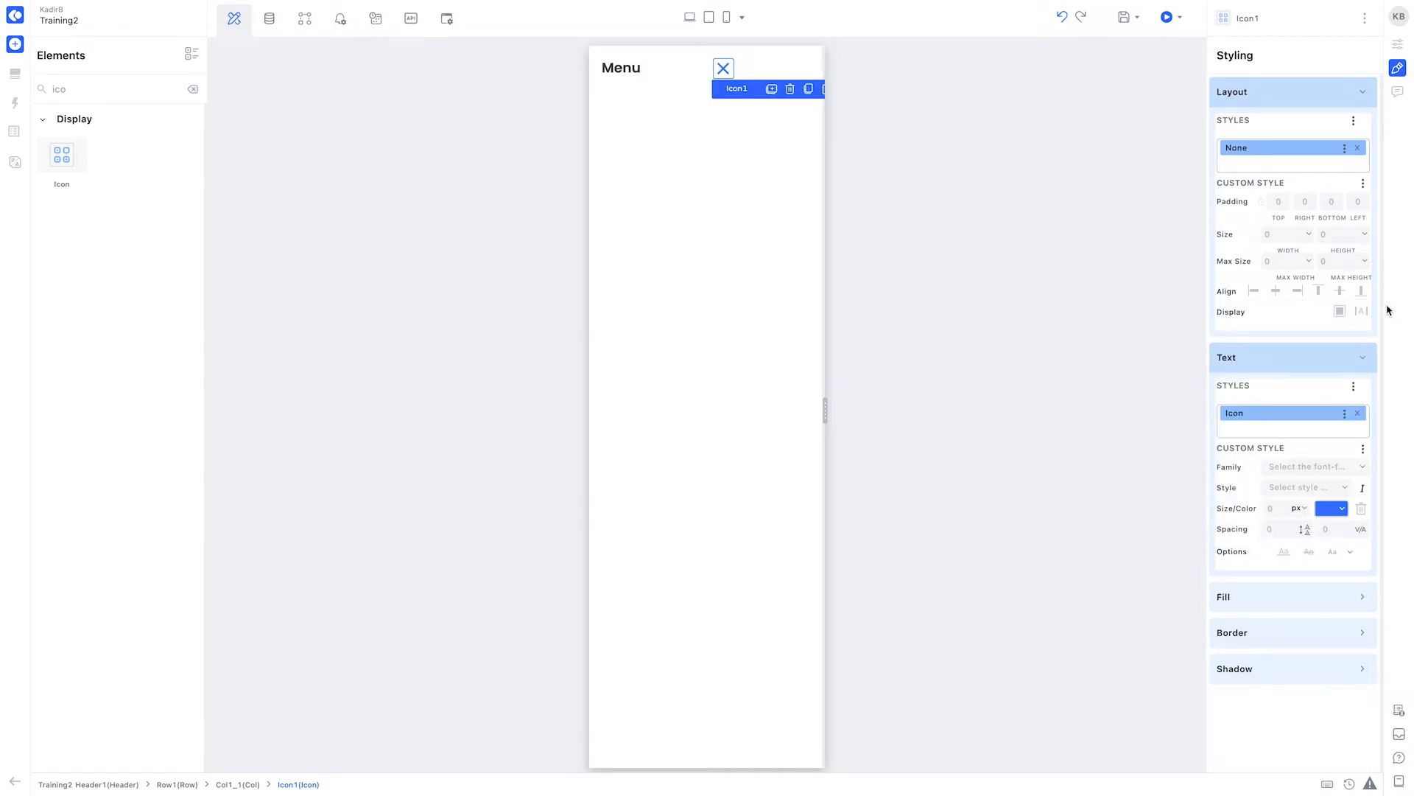
pyautogui.click(815, 86)
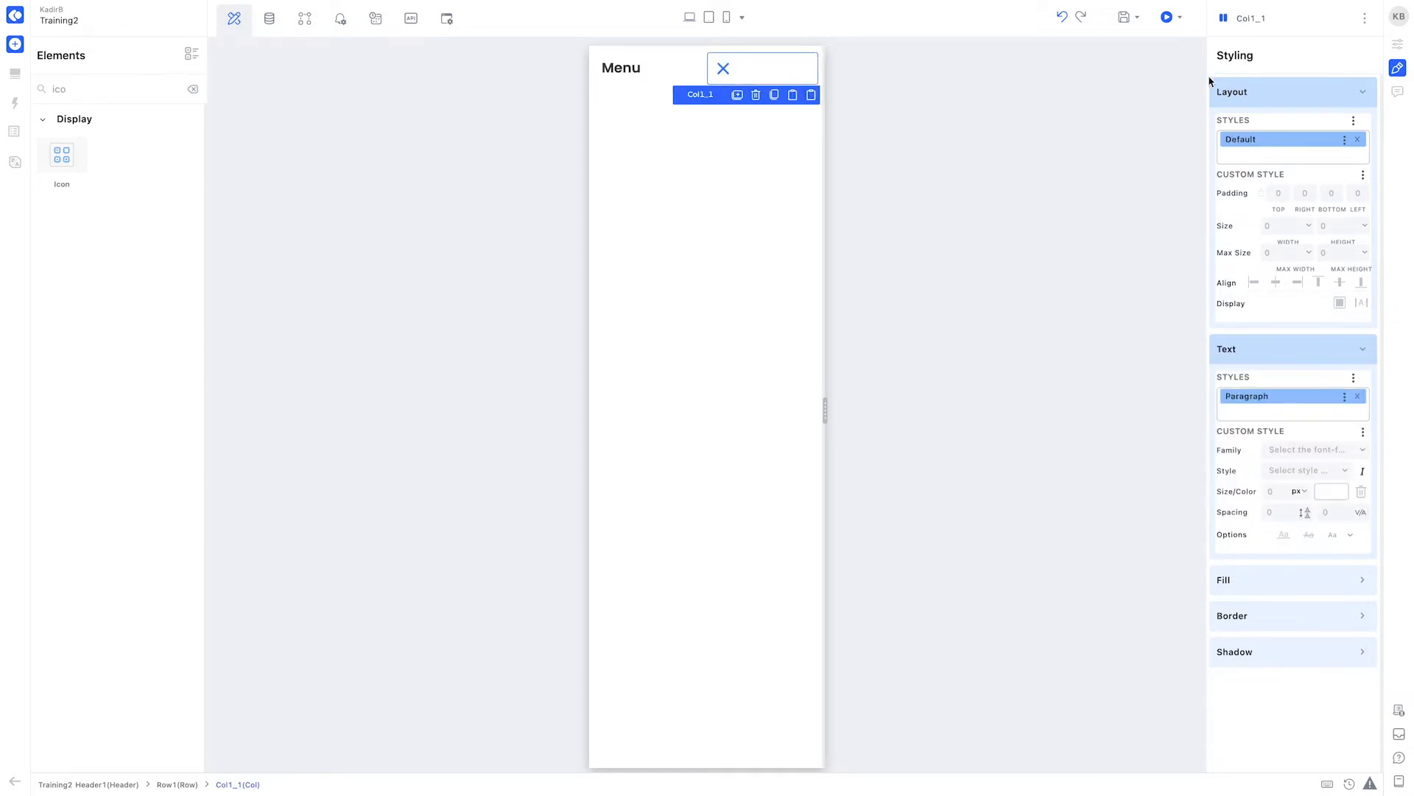
pyautogui.click(1297, 284)
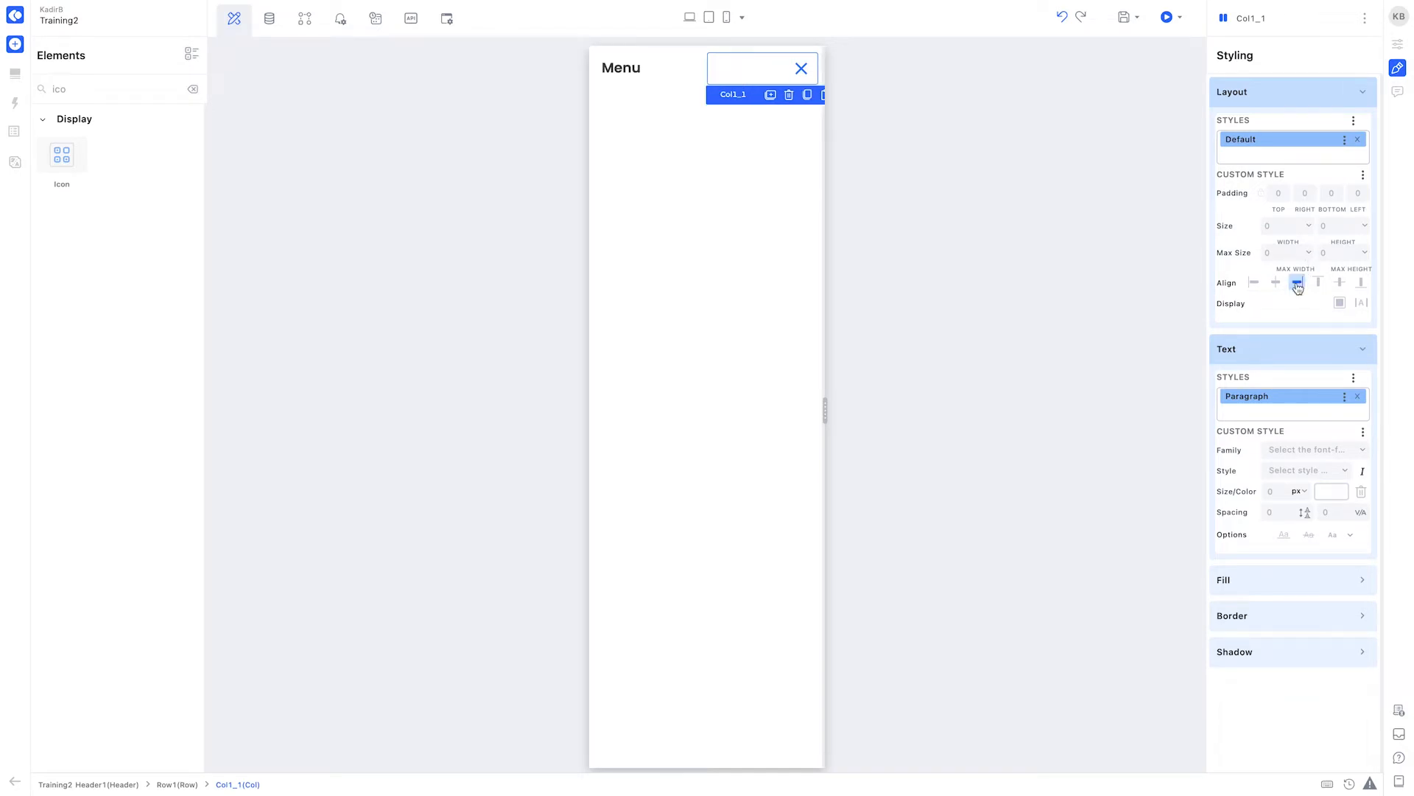
# Step: Add a single-column row below the header and place a spacer inside its column
pyautogui.doubleClick(122, 88)
pyautogui.write('row')
pyautogui.moveTo(62, 155); pyautogui.dragTo(663, 233)
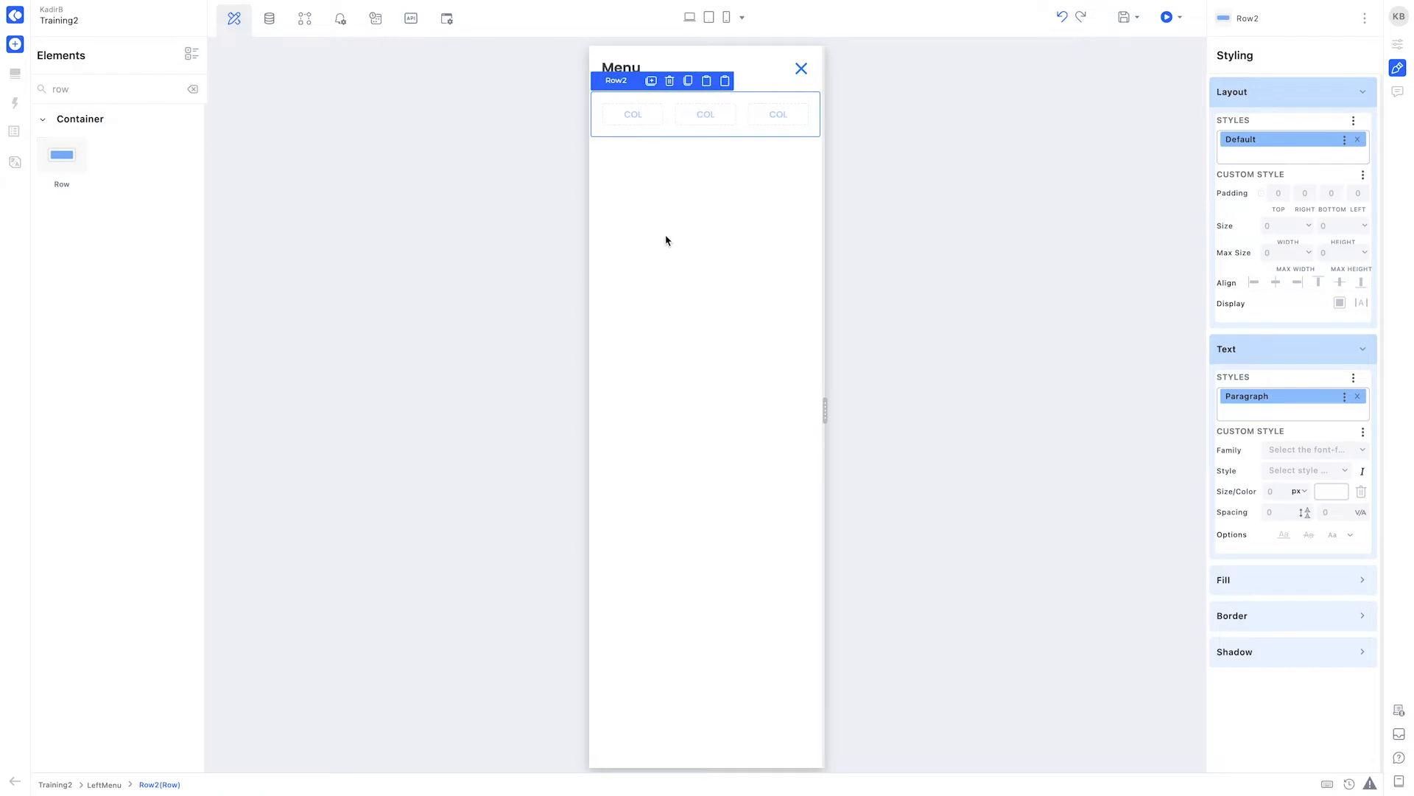
pyautogui.click(1398, 45)
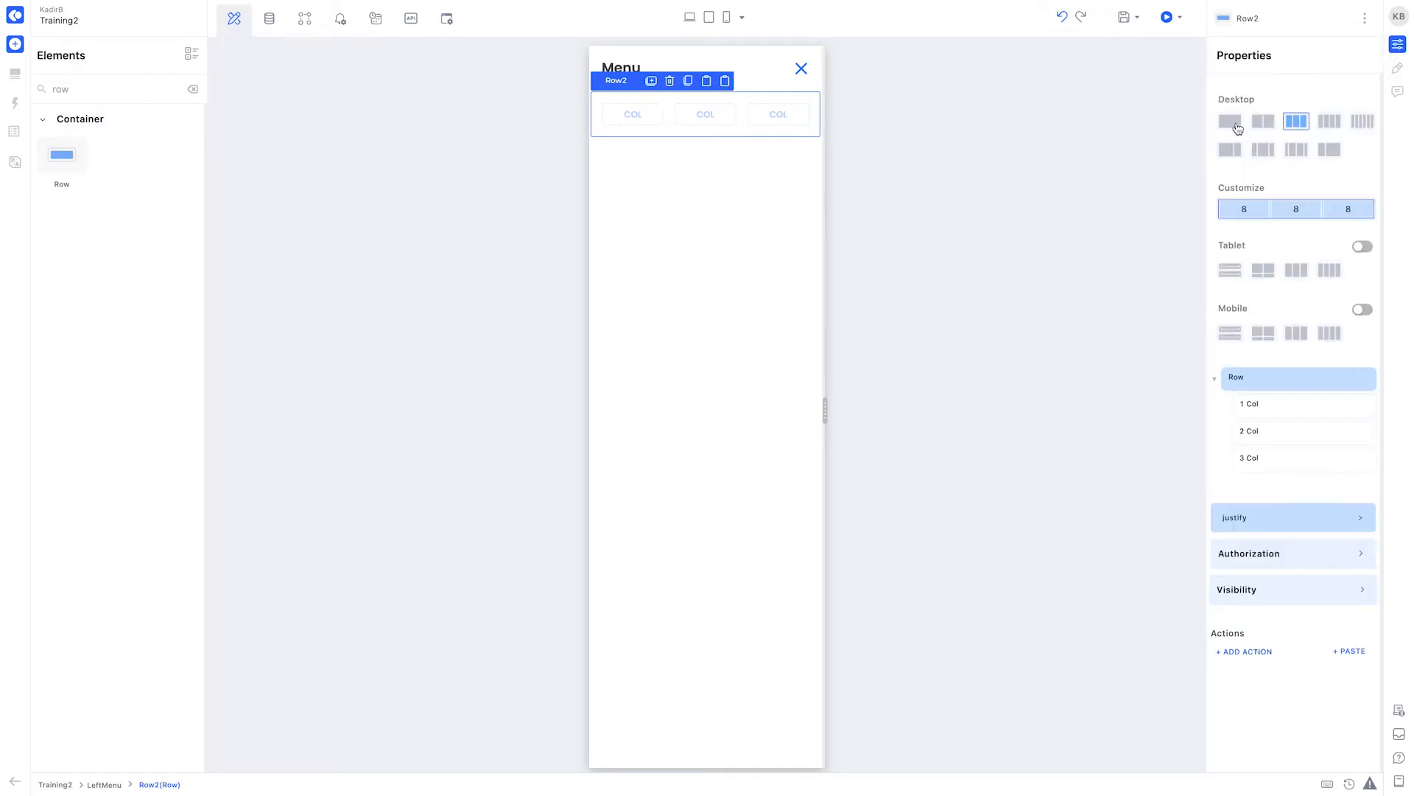
pyautogui.click(1237, 125)
pyautogui.doubleClick(139, 96)
pyautogui.write('space')
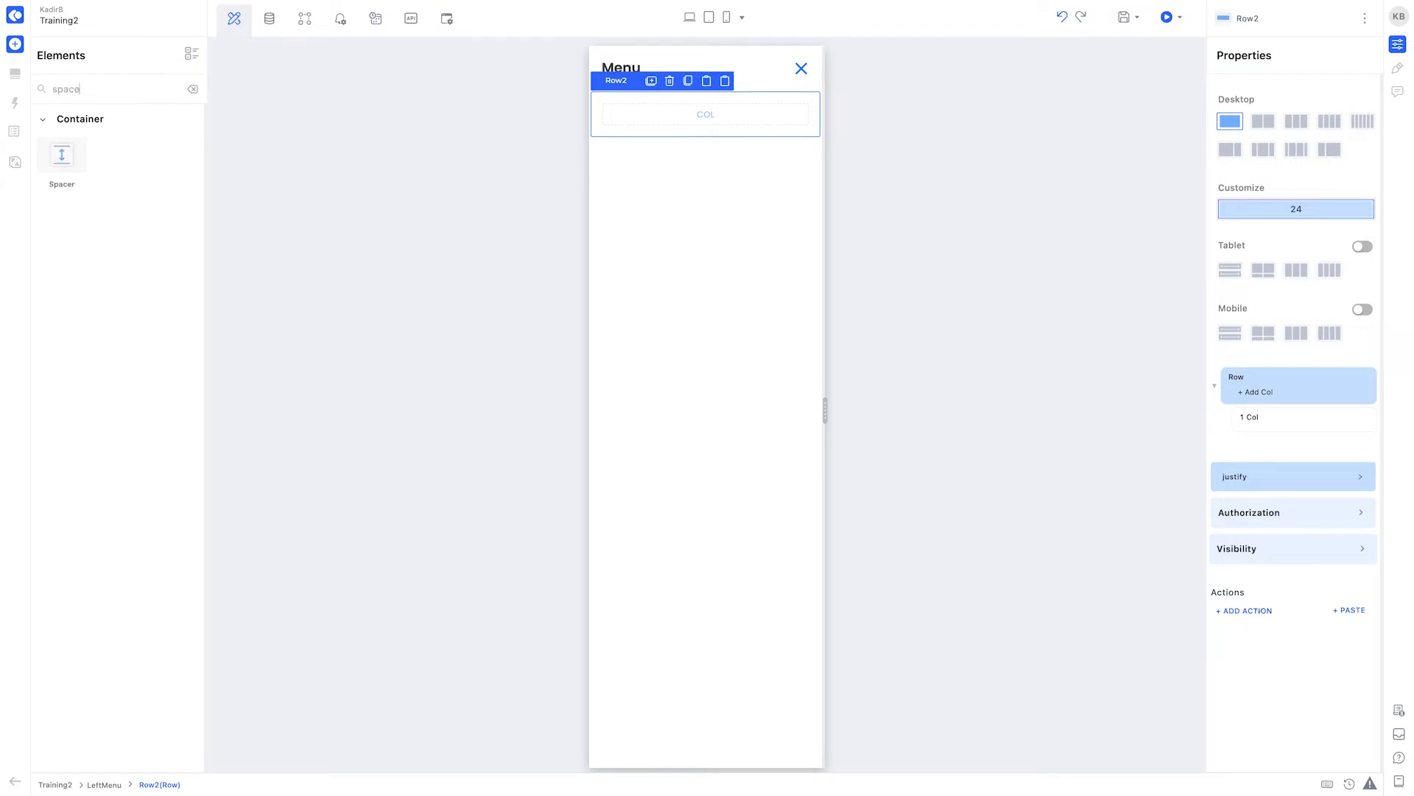
pyautogui.moveTo(64, 155); pyautogui.dragTo(633, 123)
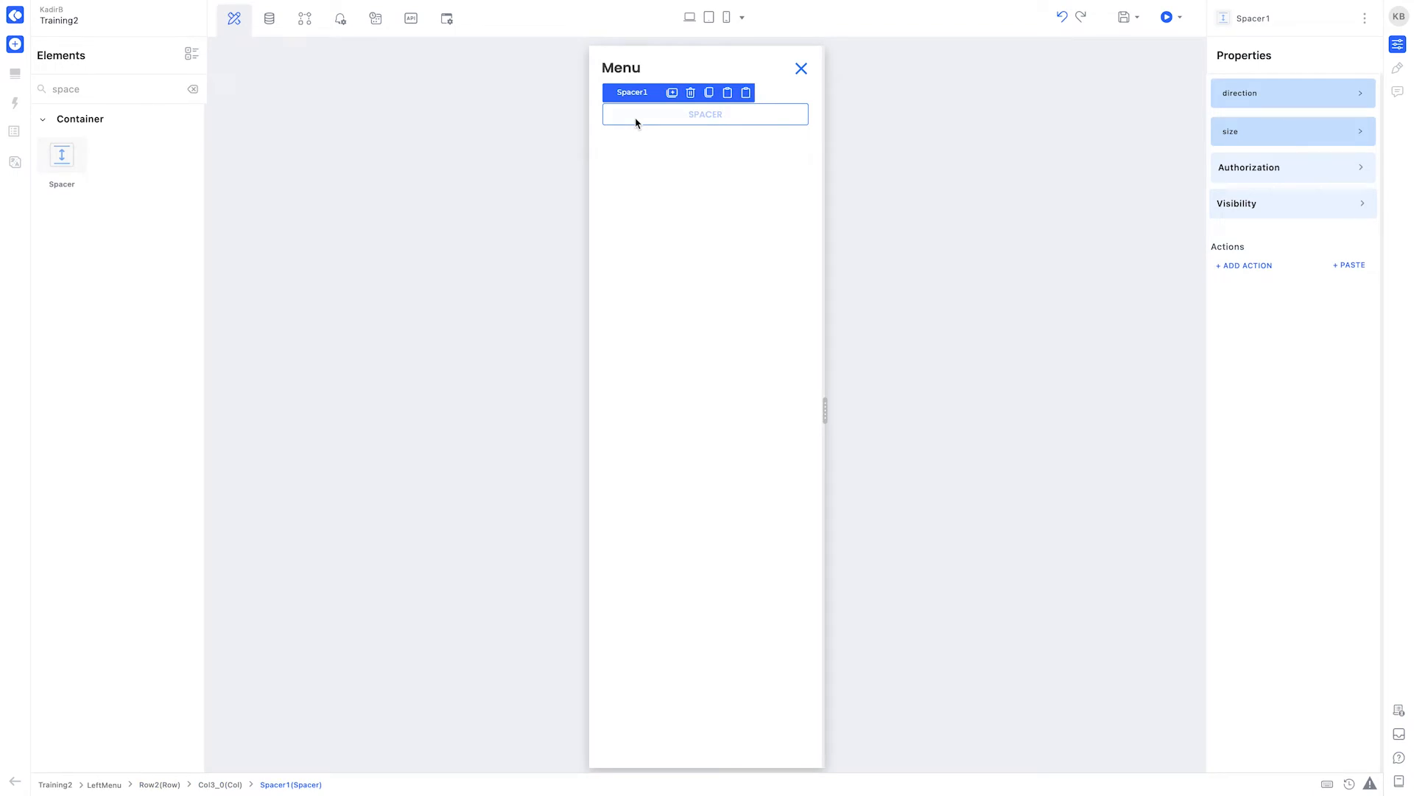
# Step: Place an icon followed by a label inside the spacer, and open the spacer's size property
pyautogui.doubleClick(112, 89)
pyautogui.press('BackSpace')
pyautogui.write('ico')
pyautogui.moveTo(74, 151); pyautogui.dragTo(603, 117)
pyautogui.doubleClick(111, 89)
pyautogui.write('labe')
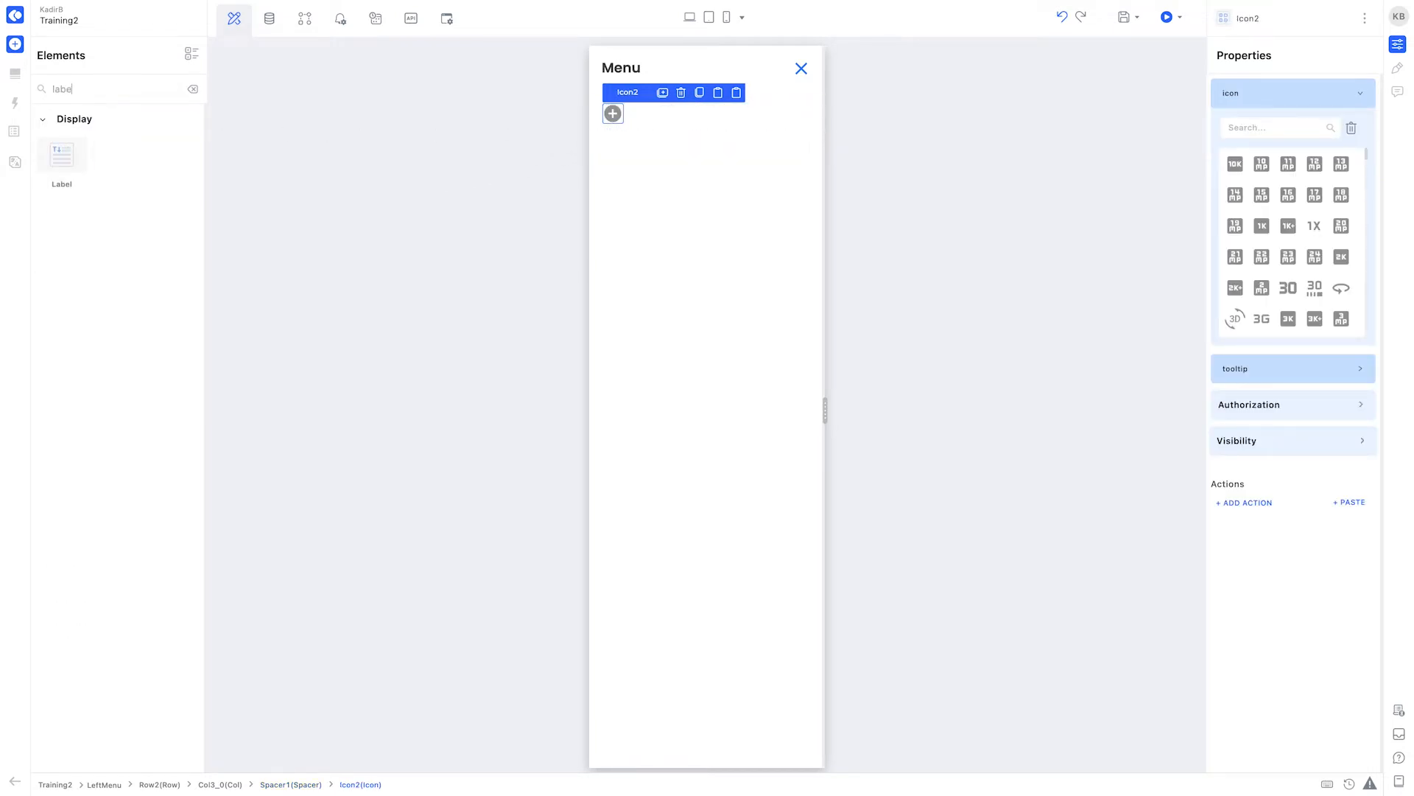
pyautogui.moveTo(69, 140); pyautogui.dragTo(623, 118)
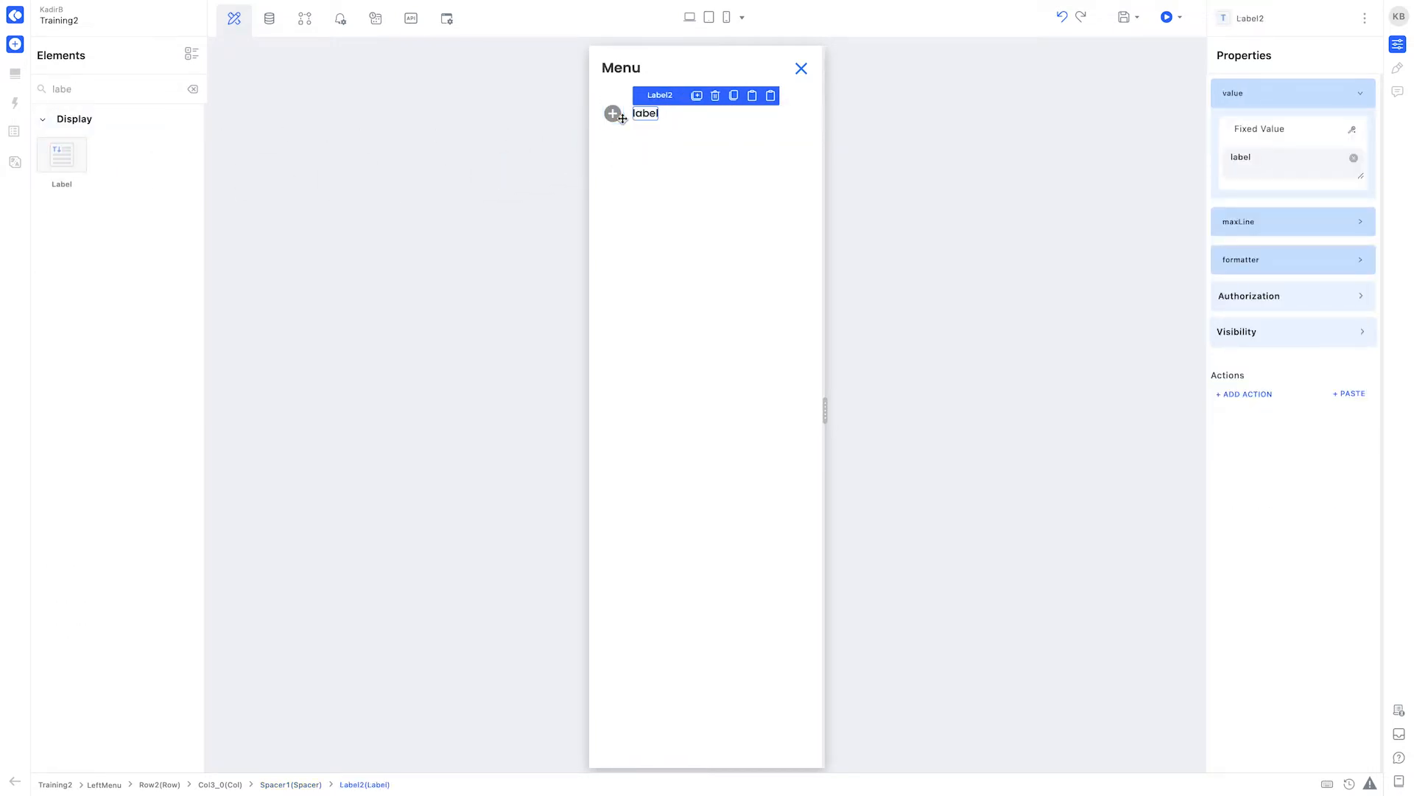
pyautogui.click(628, 122)
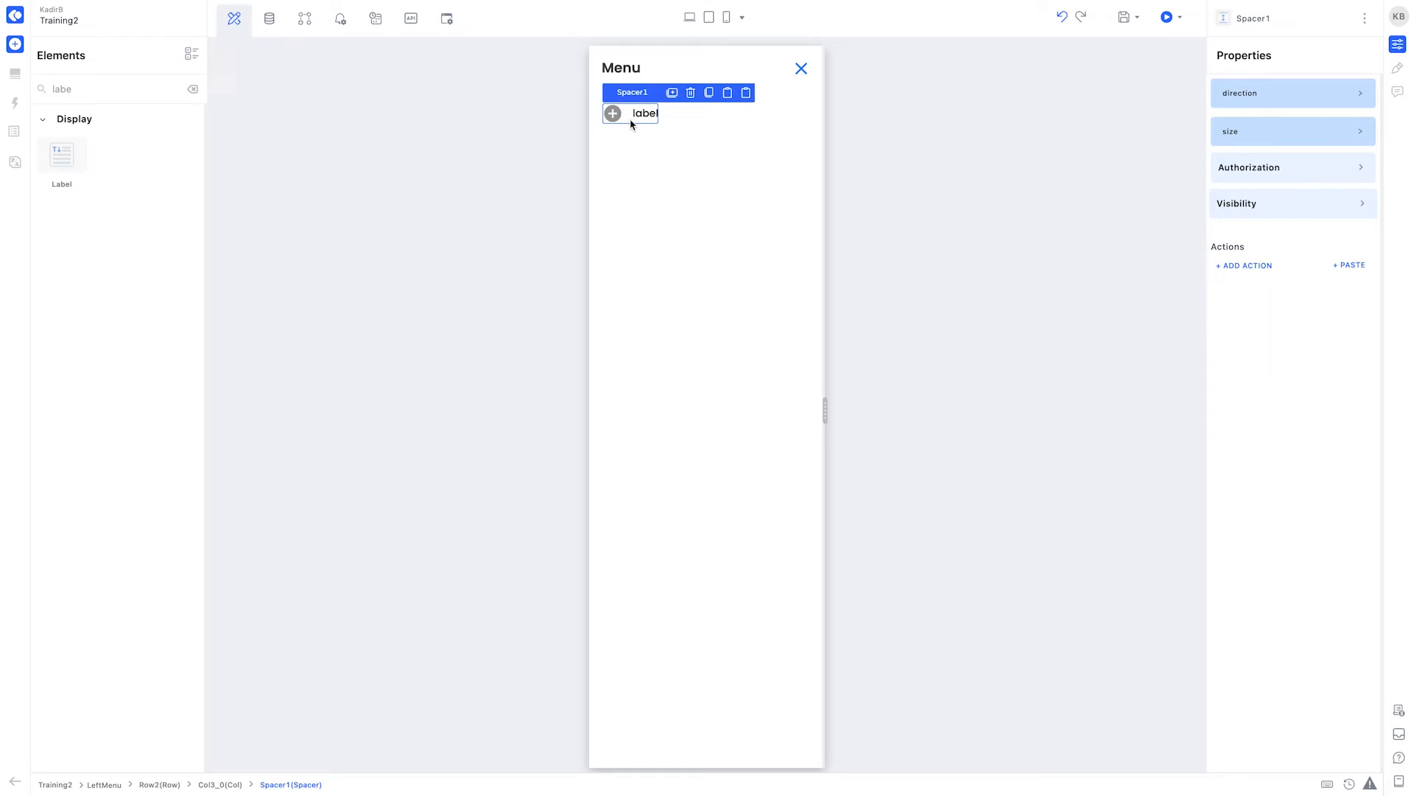
pyautogui.click(1280, 138)
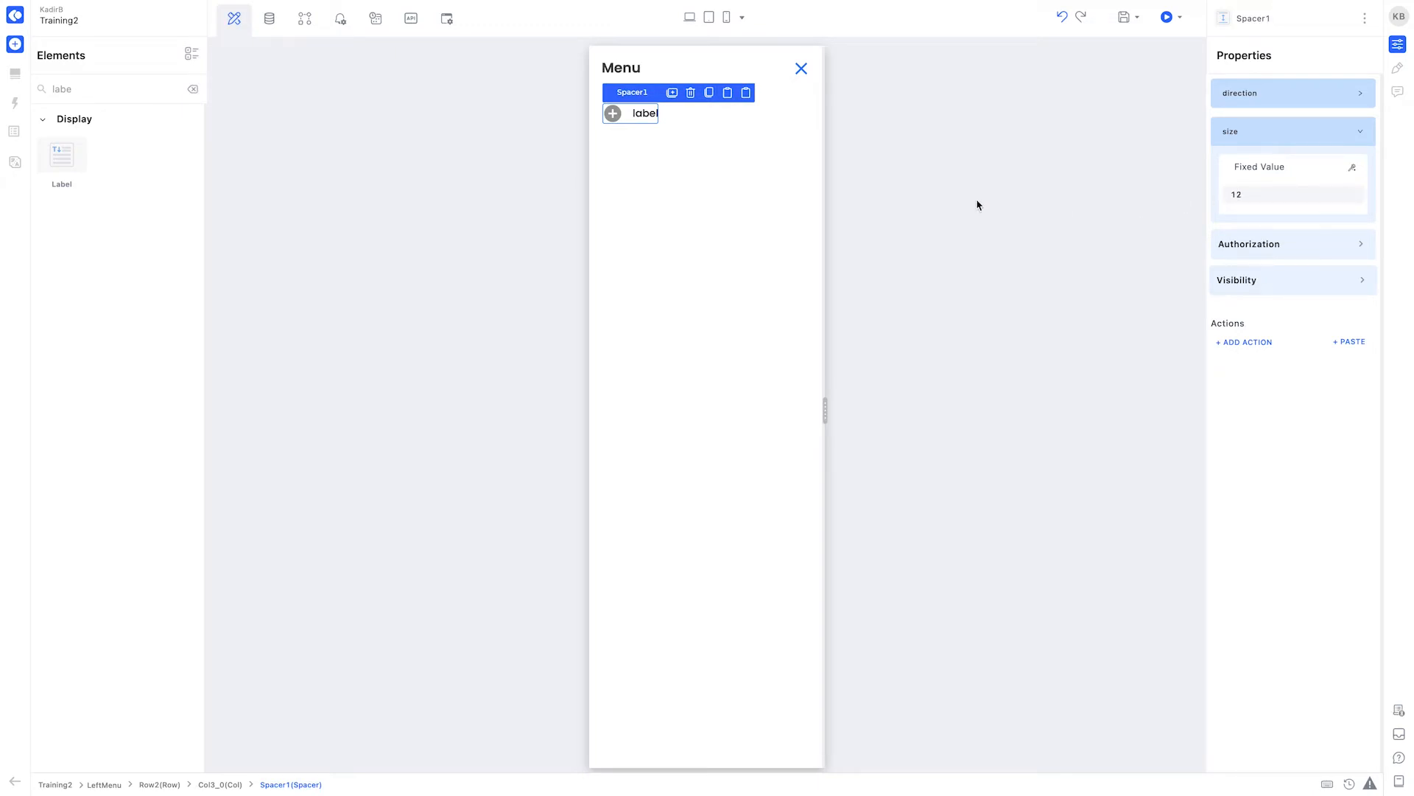
# Step: Change the spacer's icon to the "dashboard" symbol and set the adjacent label's text to "Dashboard"
pyautogui.click(614, 115)
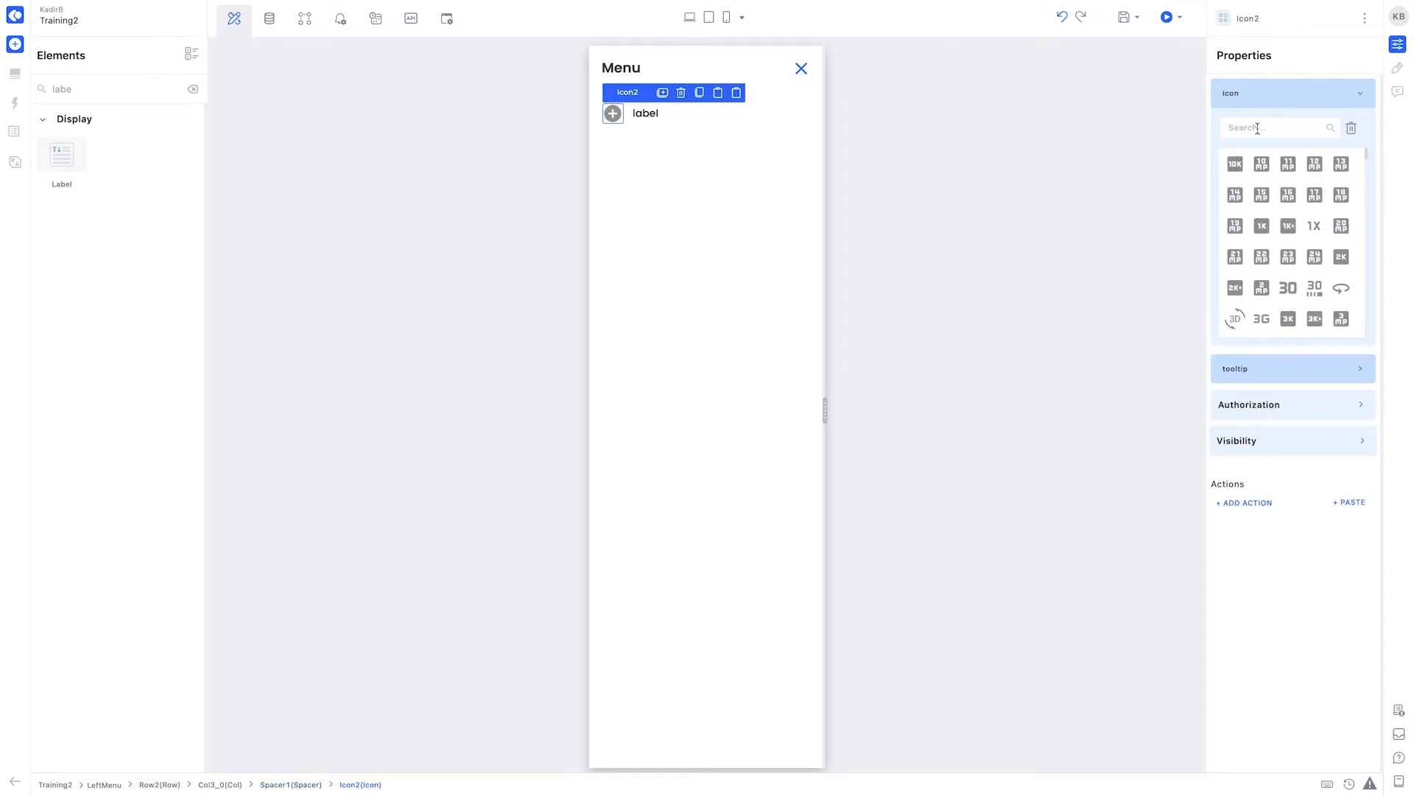
pyautogui.write('dashboard')
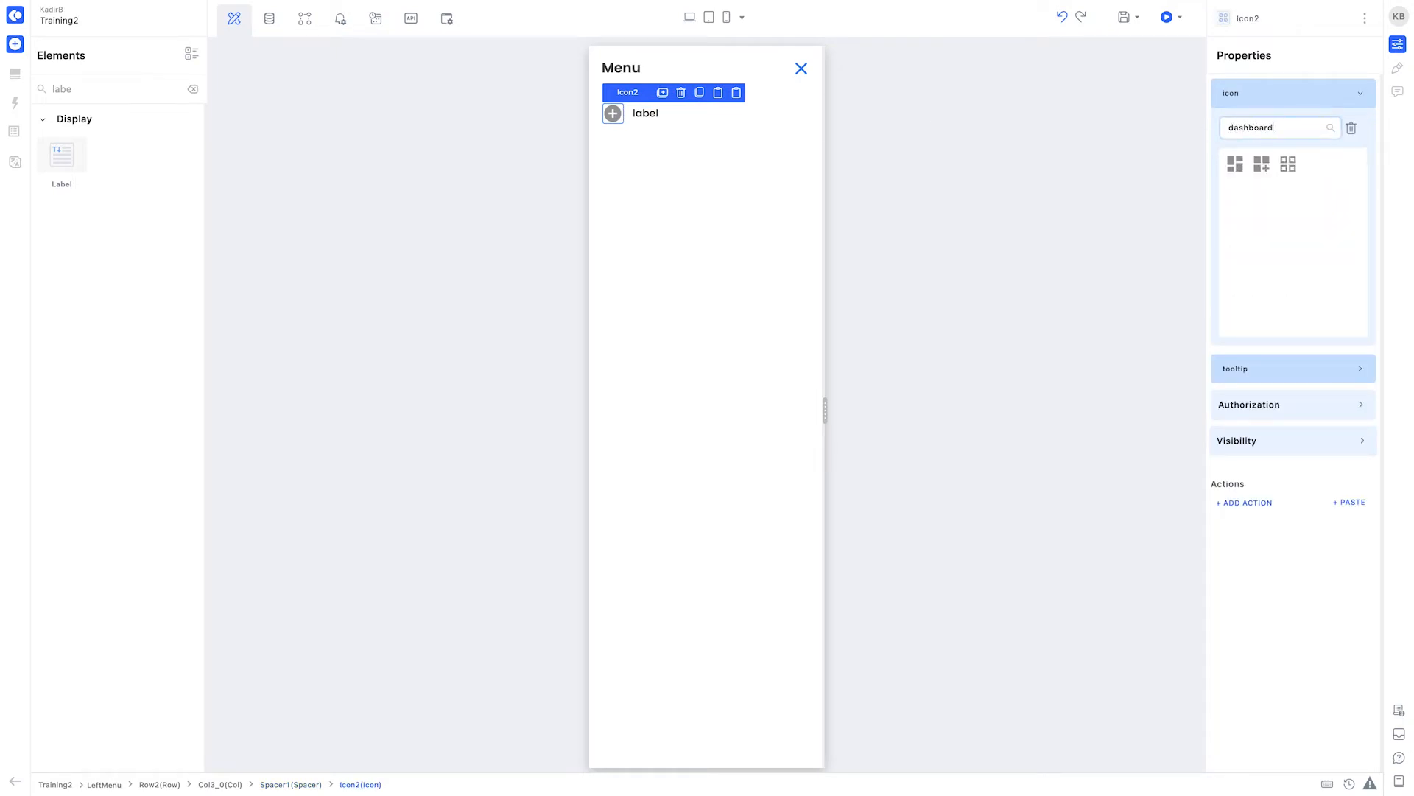
pyautogui.click(1235, 164)
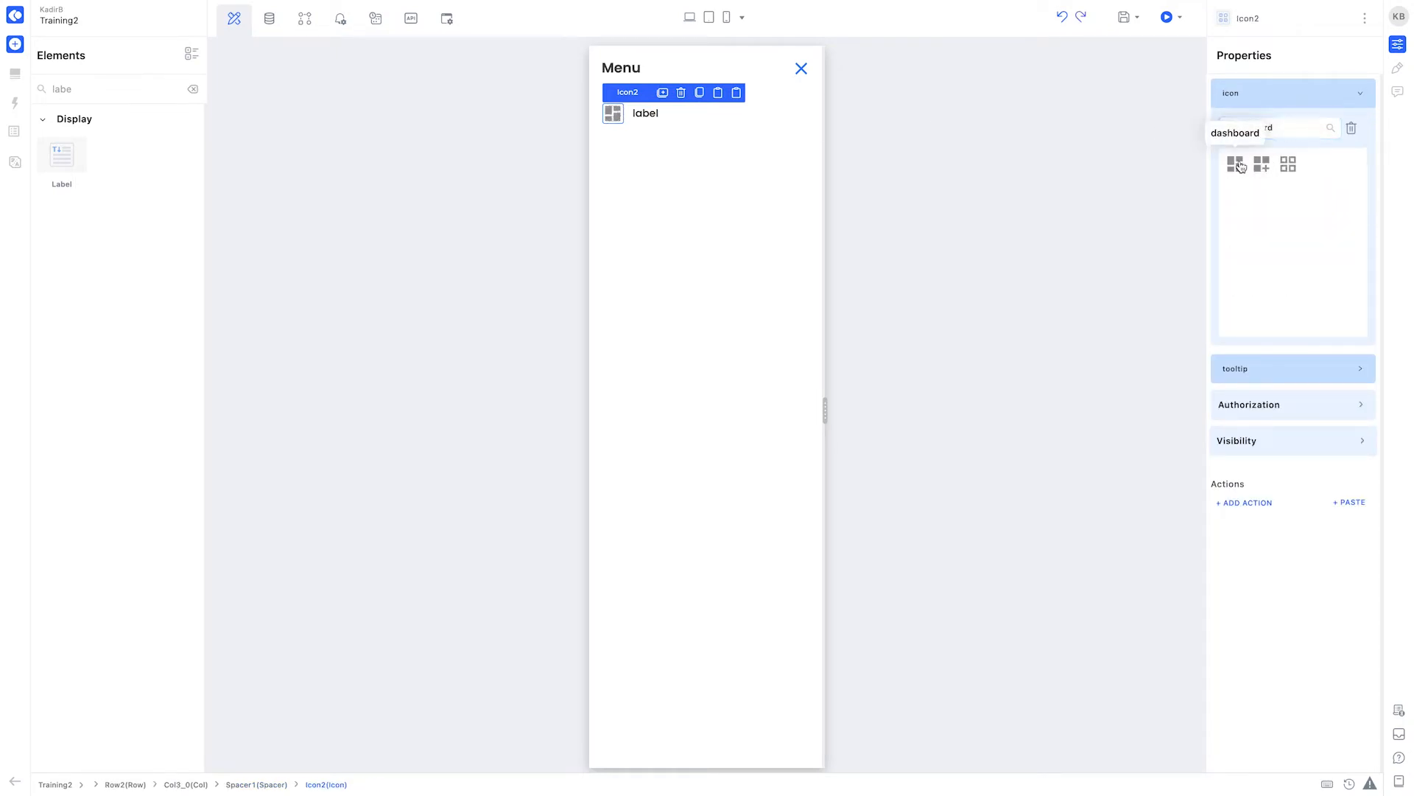
pyautogui.click(654, 113)
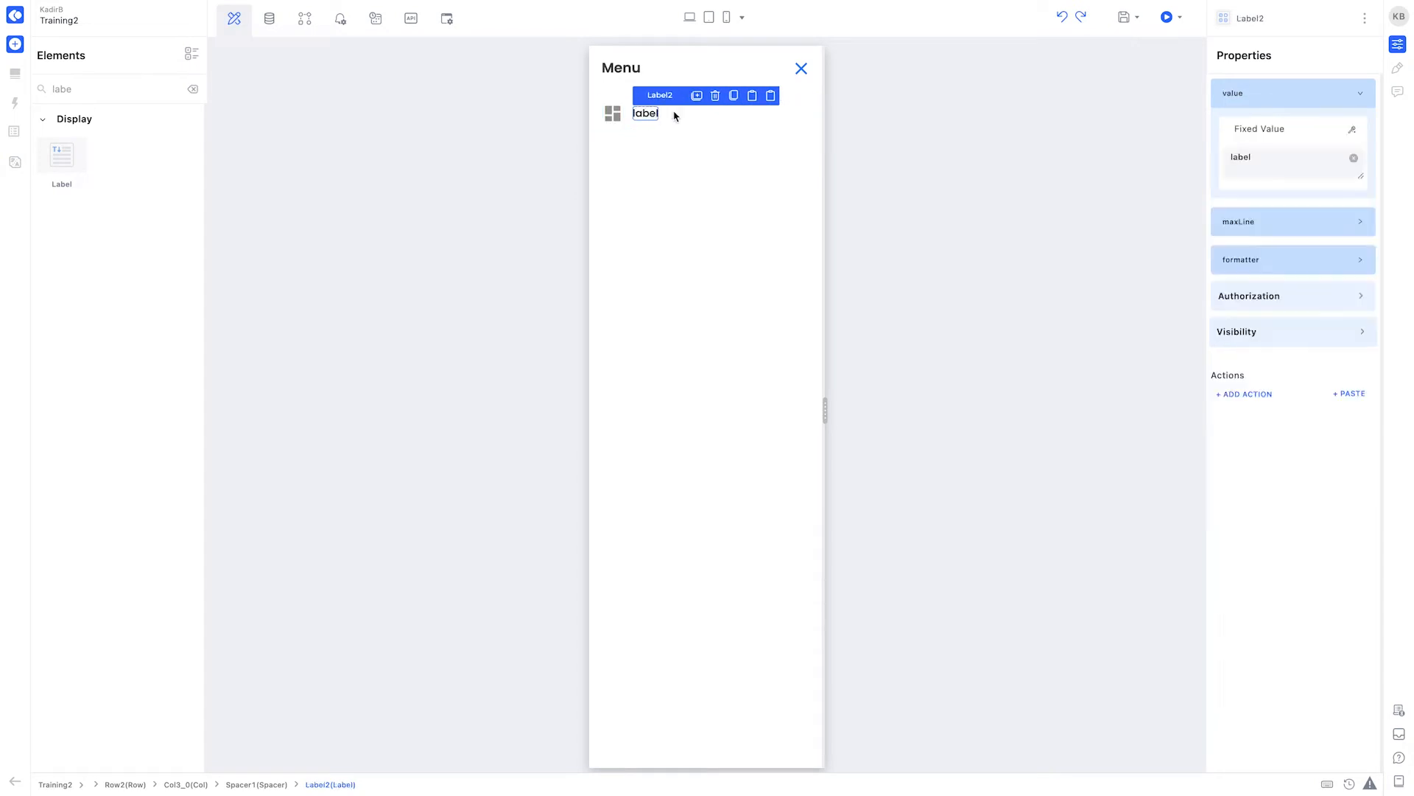
pyautogui.tripleClick(1265, 162)
pyautogui.write('Dashboa')
# Step: Set the dashboard icon's size to 20 px
pyautogui.click(614, 114)
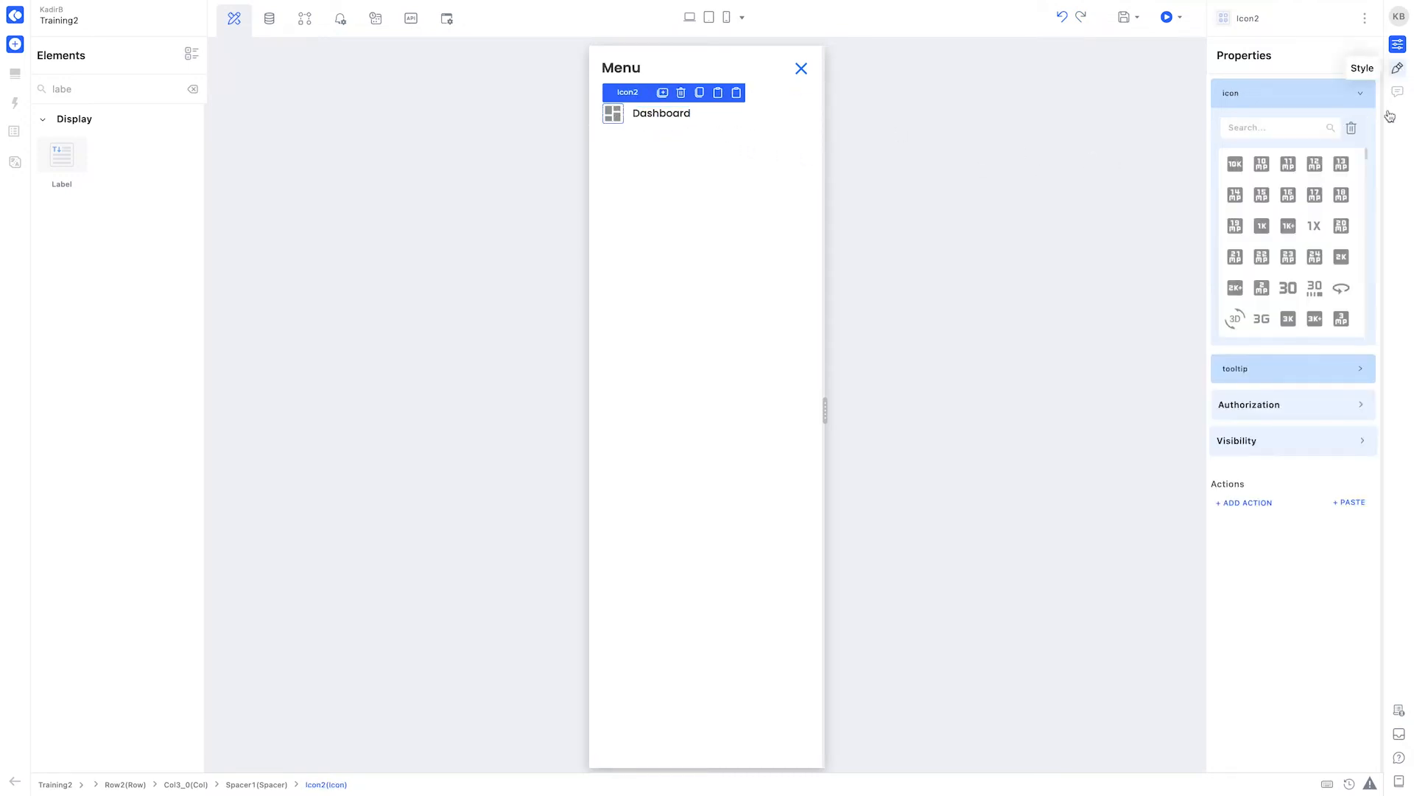
pyautogui.click(1398, 67)
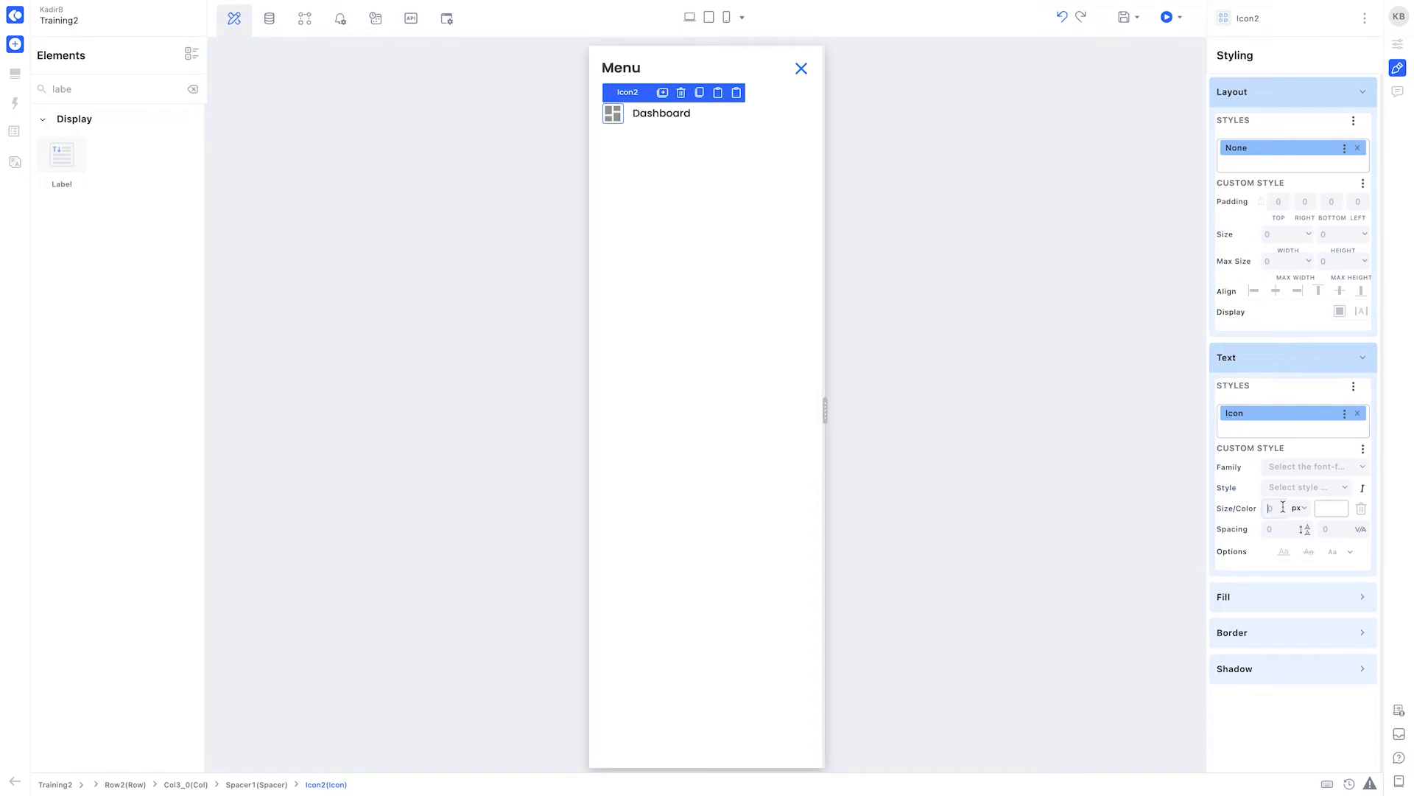
pyautogui.write('20')
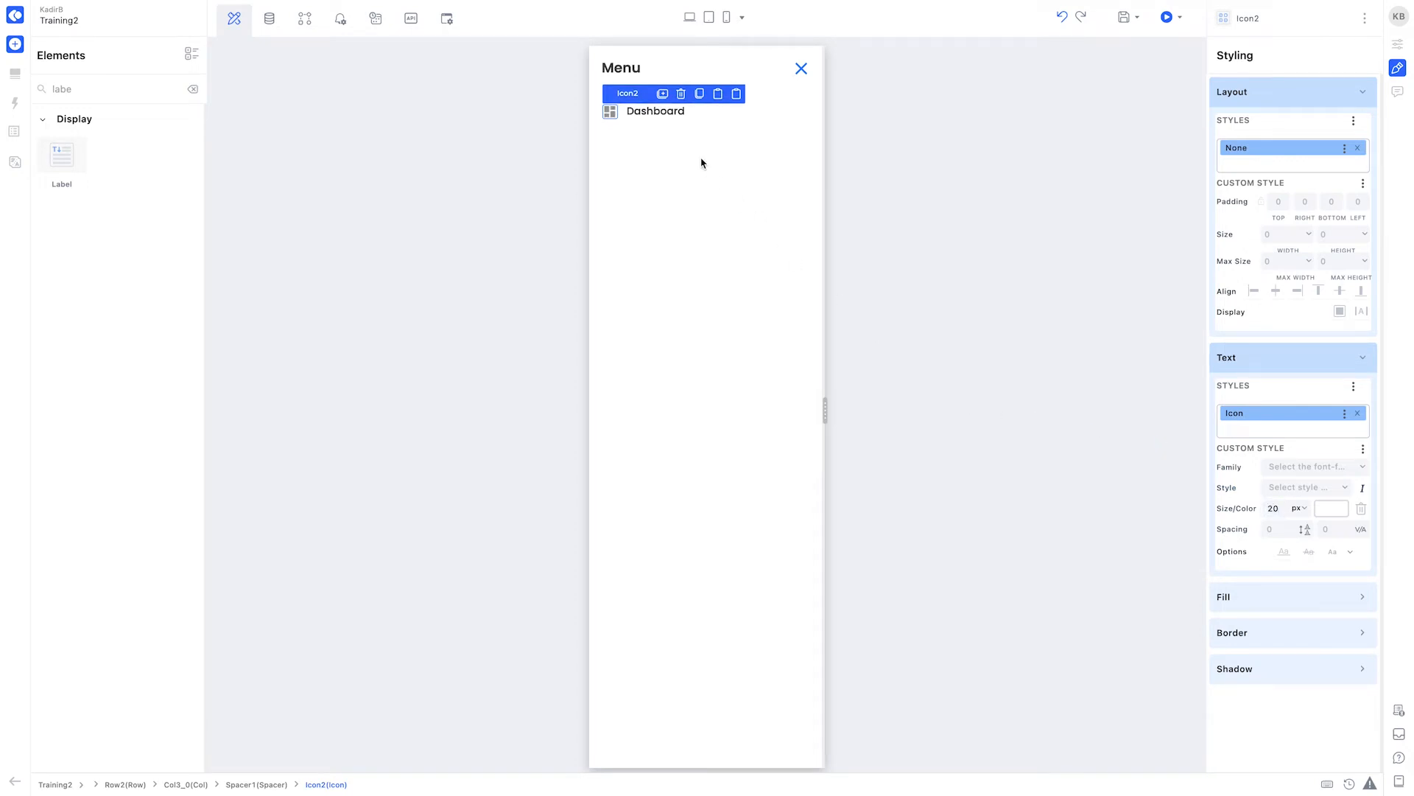
# Step: Add the H3 text style to the Dashboard label
pyautogui.click(672, 116)
pyautogui.click(1288, 445)
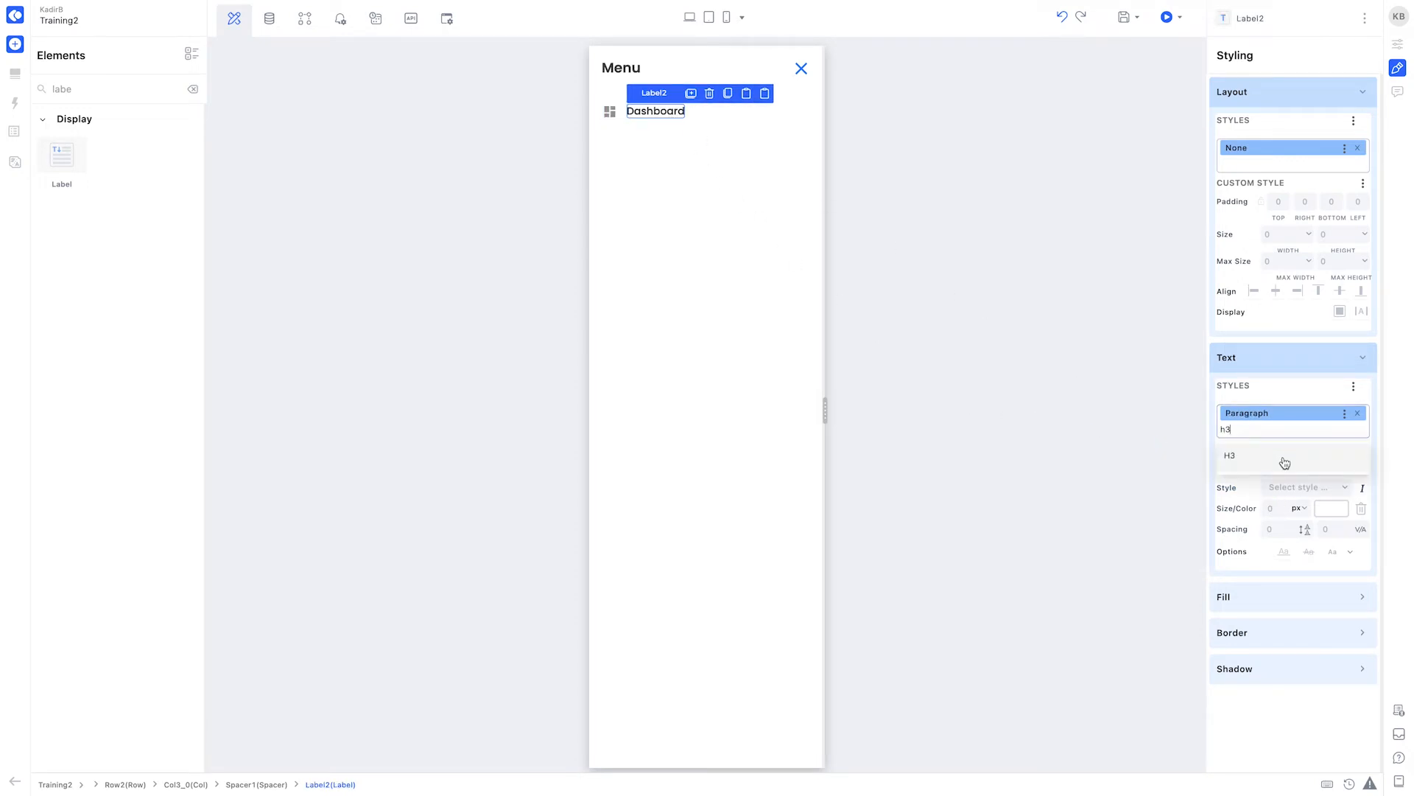
pyautogui.click(1285, 464)
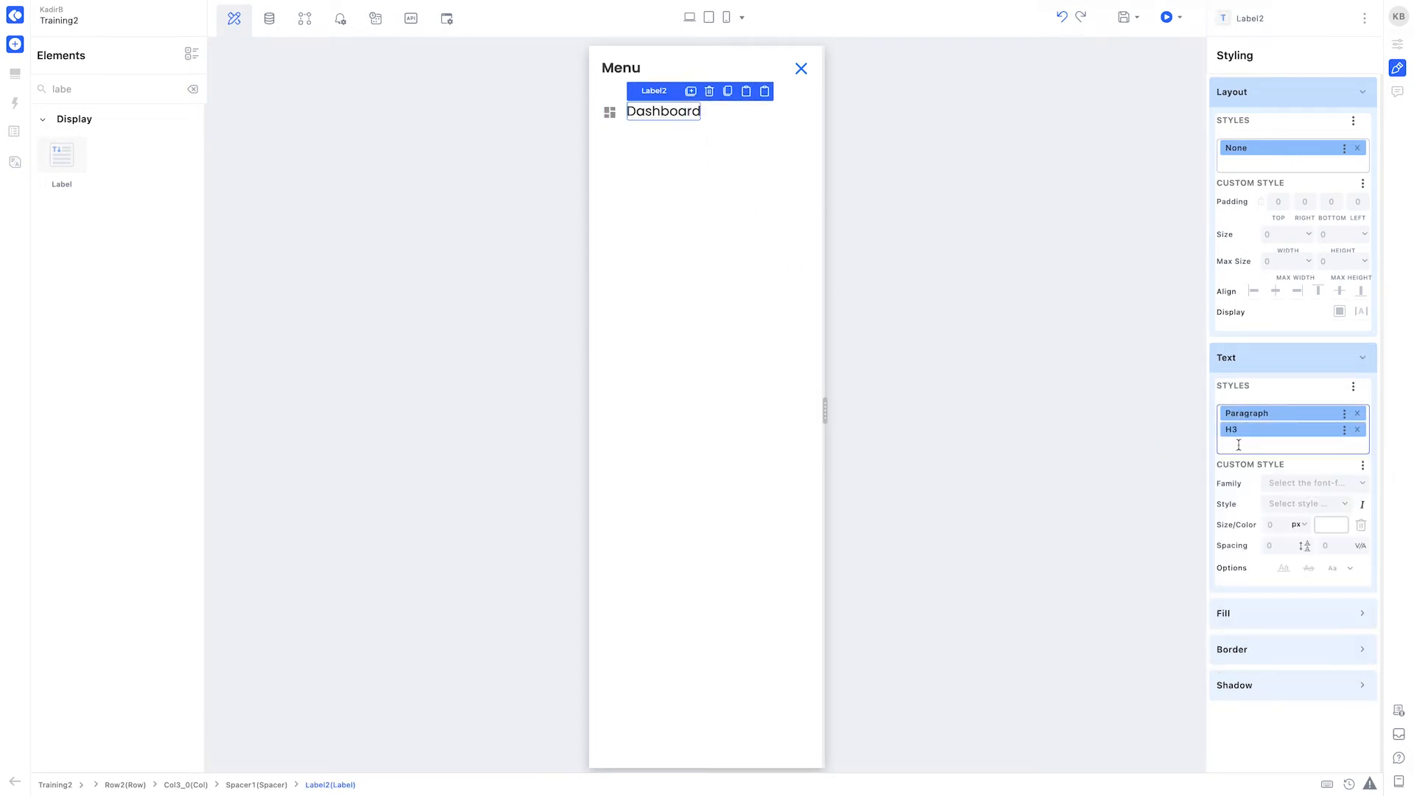
# Step: Duplicate the Dashboard menu row and change the copy's icon to the "group" symbol, found by searching for "users"
pyautogui.click(765, 131)
pyautogui.click(652, 81)
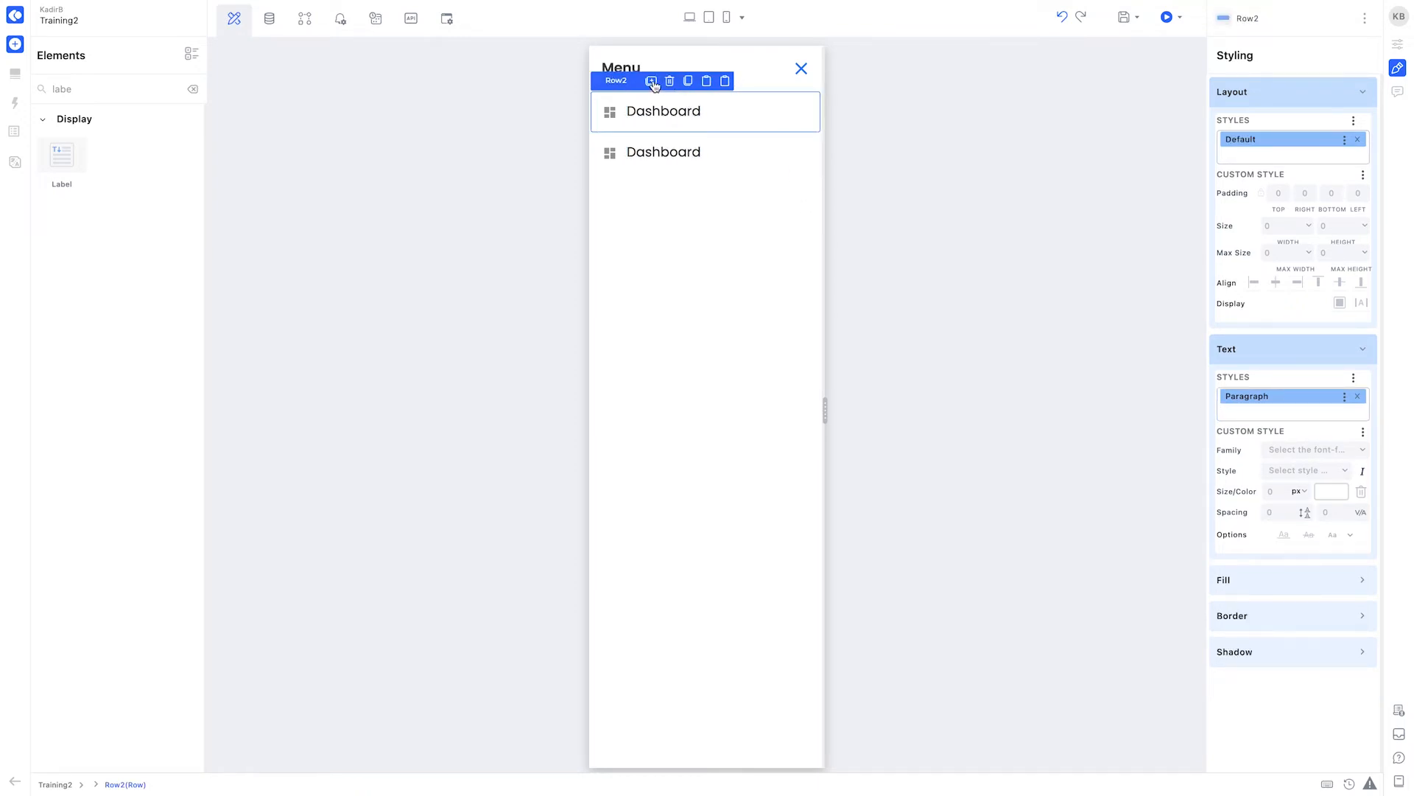
pyautogui.click(611, 153)
pyautogui.click(1398, 44)
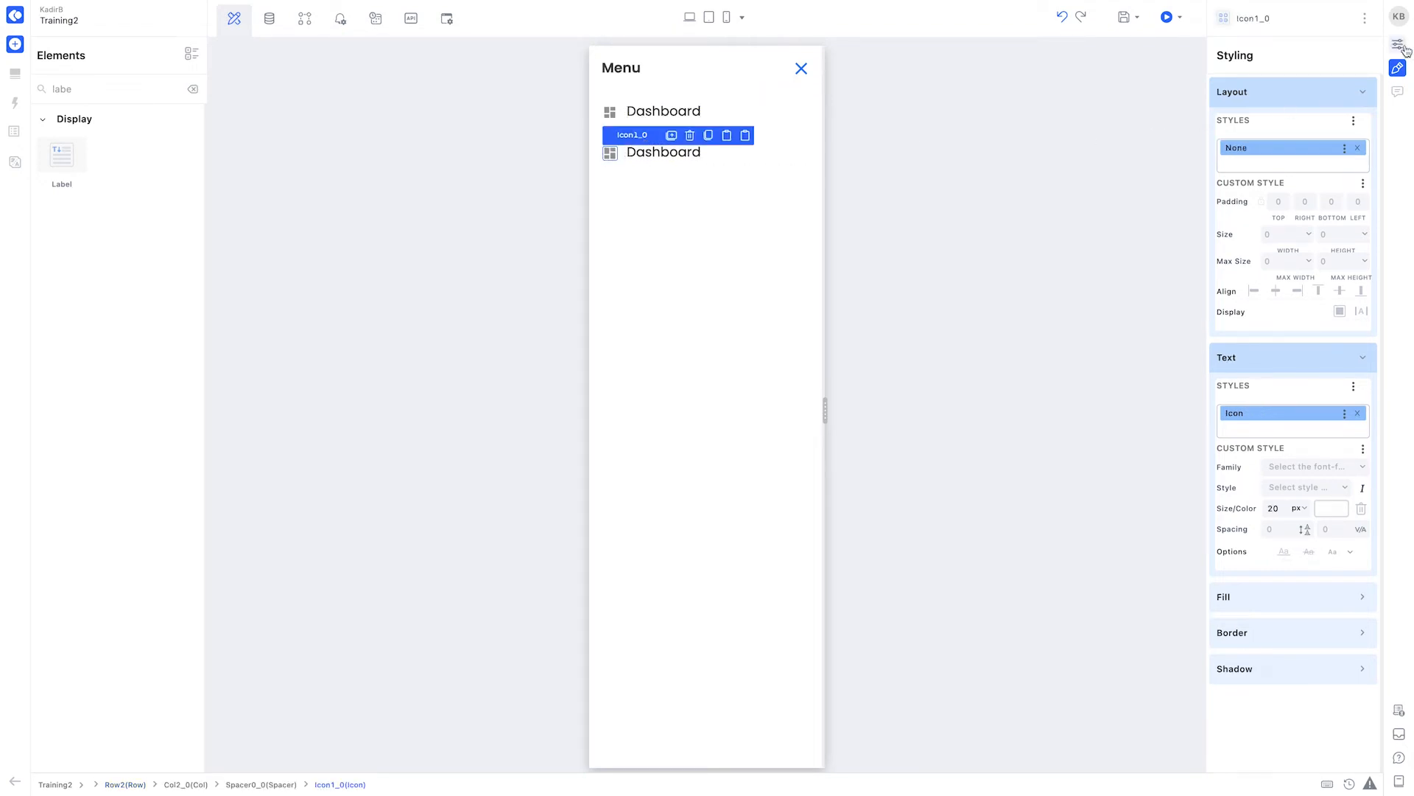
pyautogui.write('users')
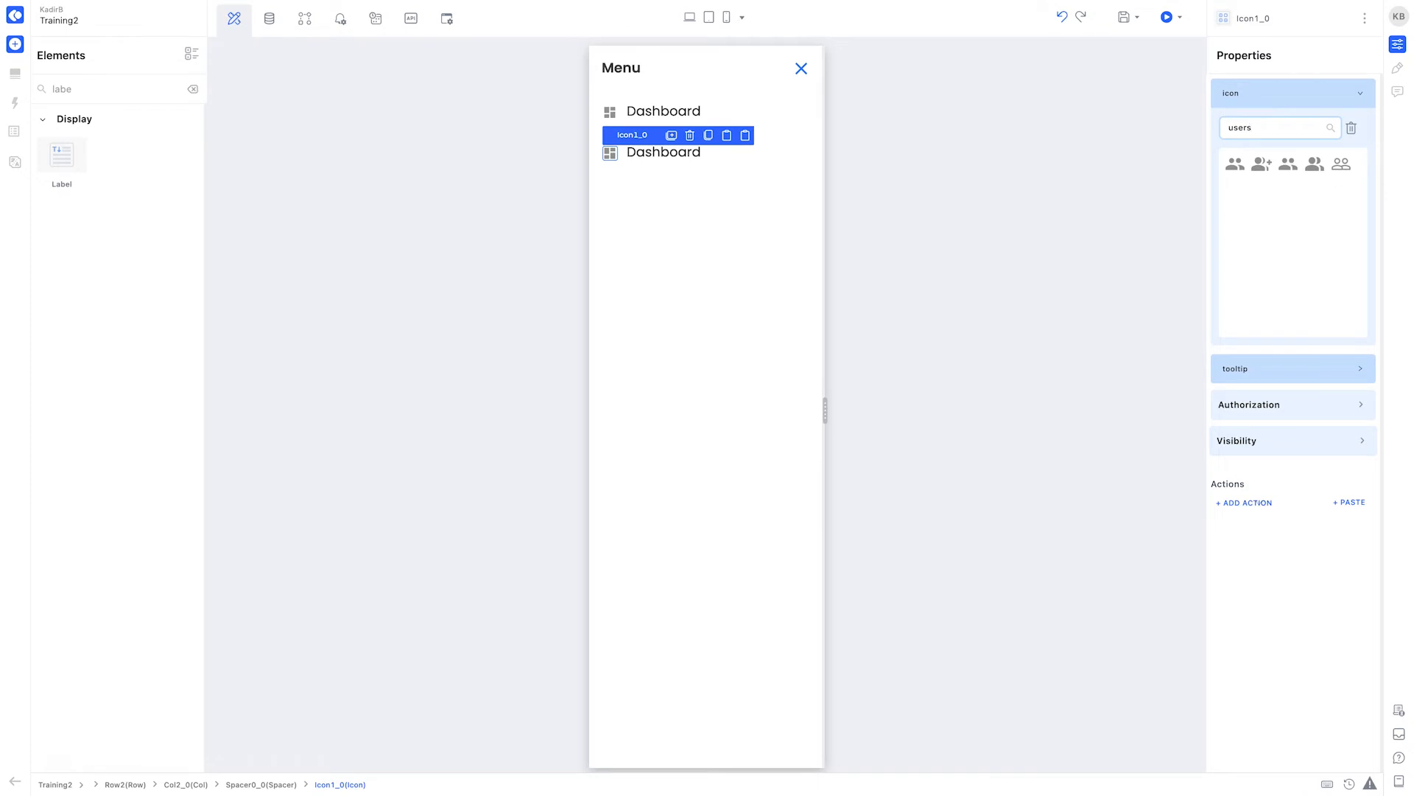
pyautogui.click(1235, 163)
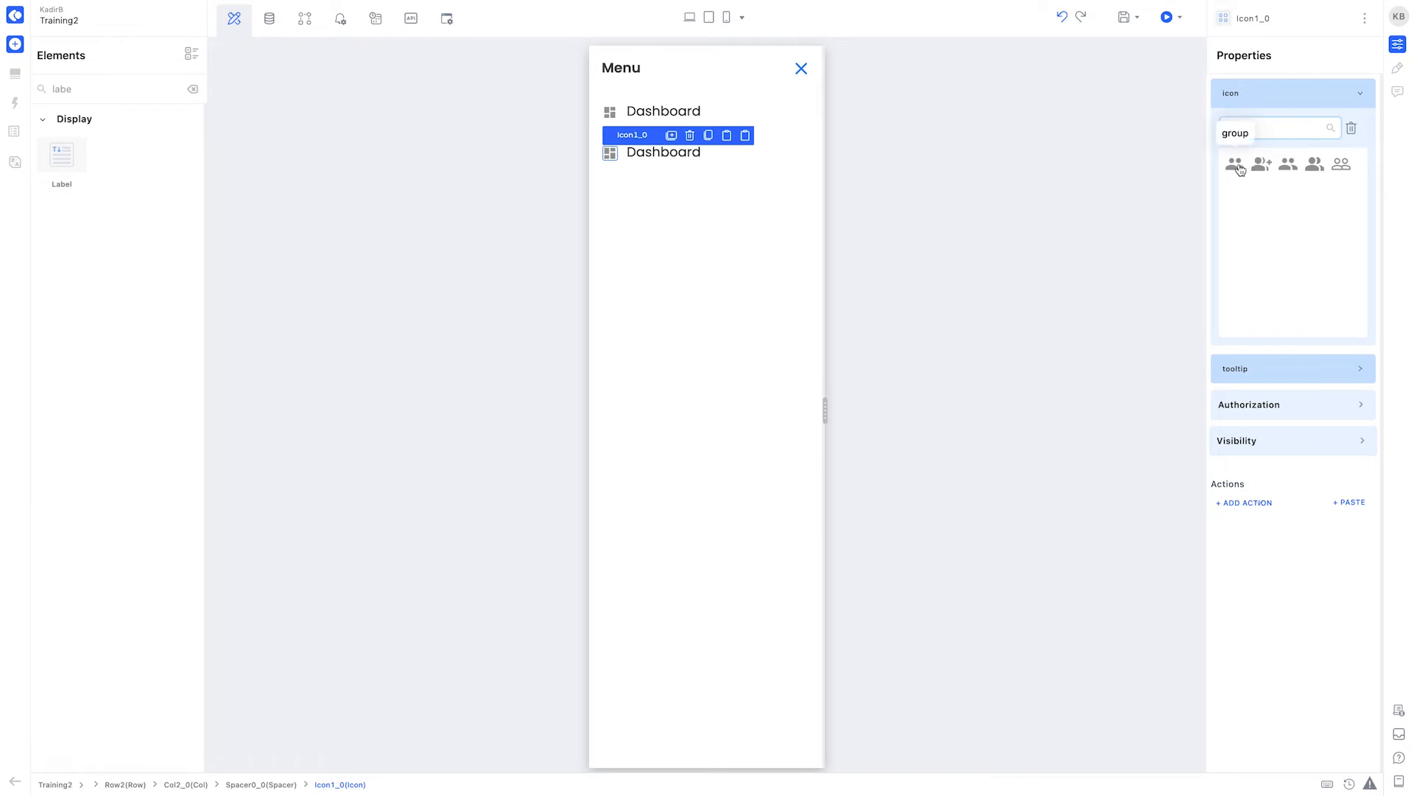
# Step: Set the duplicated row's label text to "Members"
pyautogui.click(684, 157)
pyautogui.moveTo(1288, 157); pyautogui.dragTo(1224, 157)
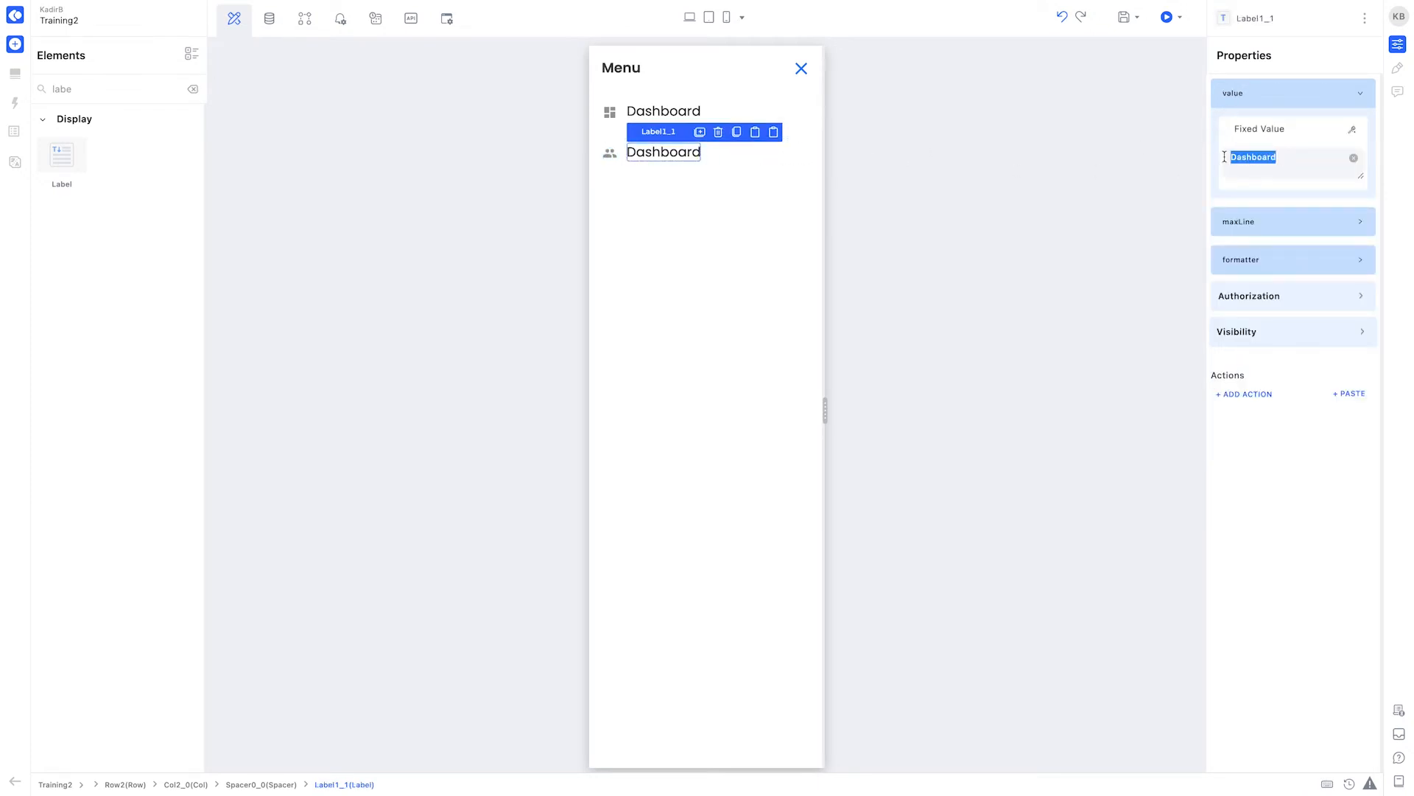
pyautogui.write('Members')
# Step: Add an onClick Navigation GoBack action to the header's close icon
pyautogui.click(797, 68)
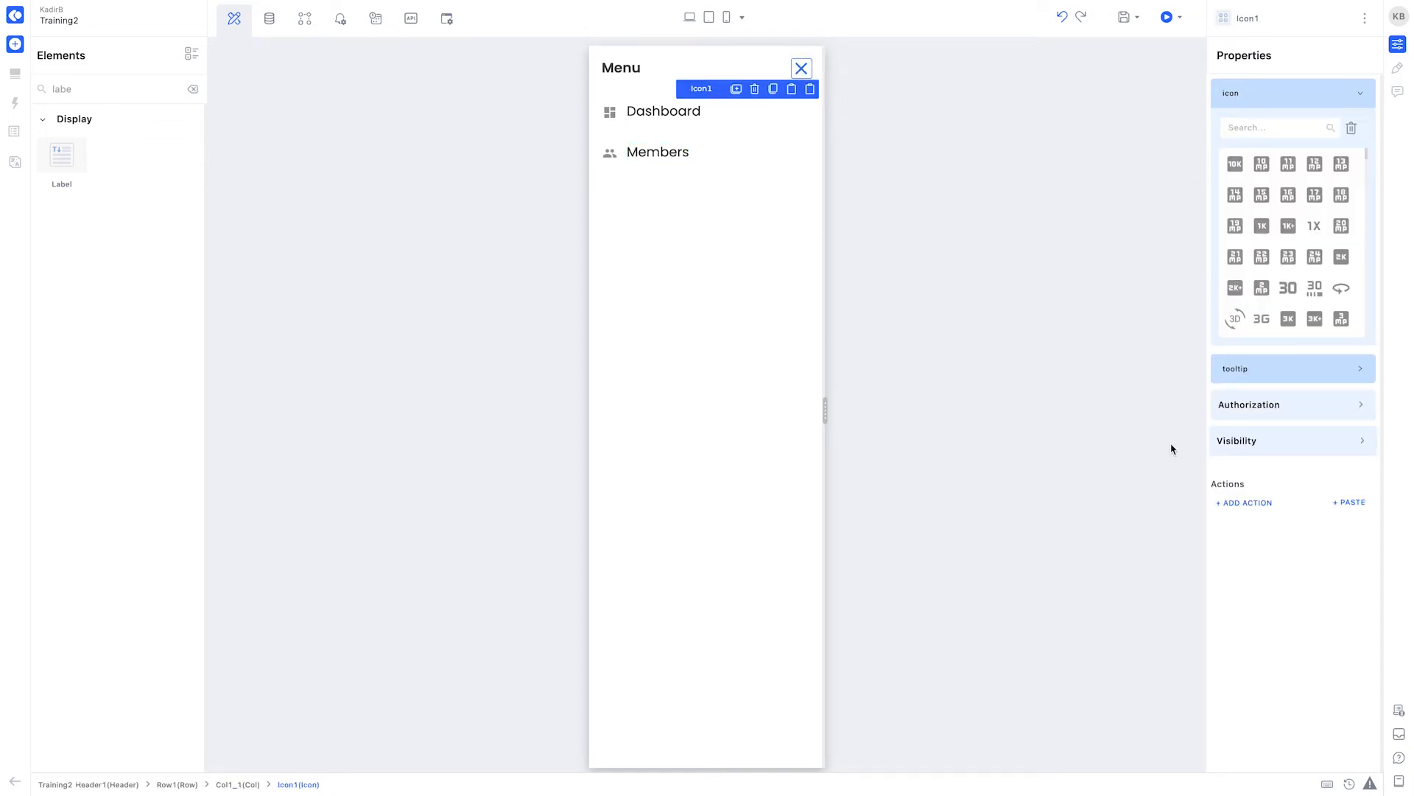
pyautogui.click(1248, 502)
pyautogui.write('goback')
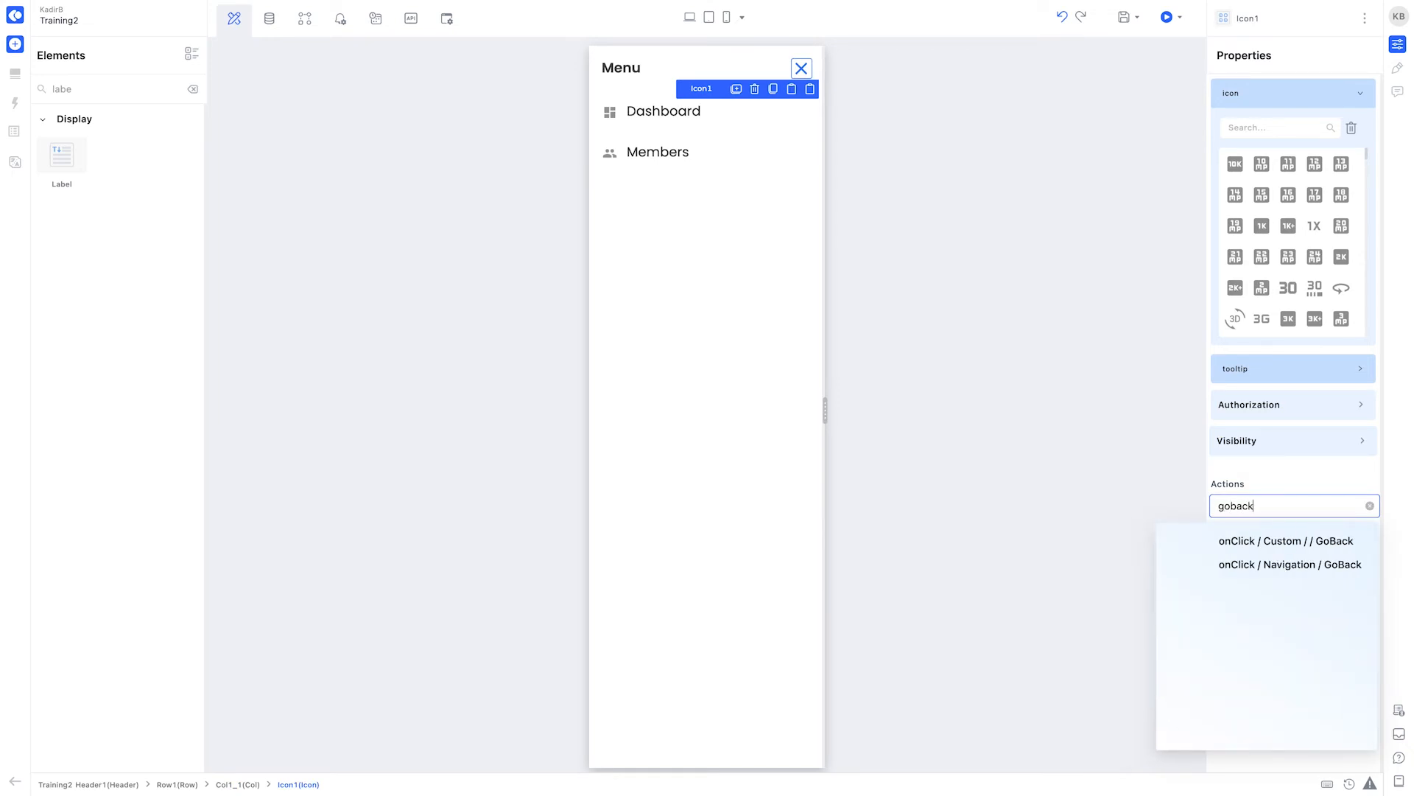
pyautogui.click(1262, 564)
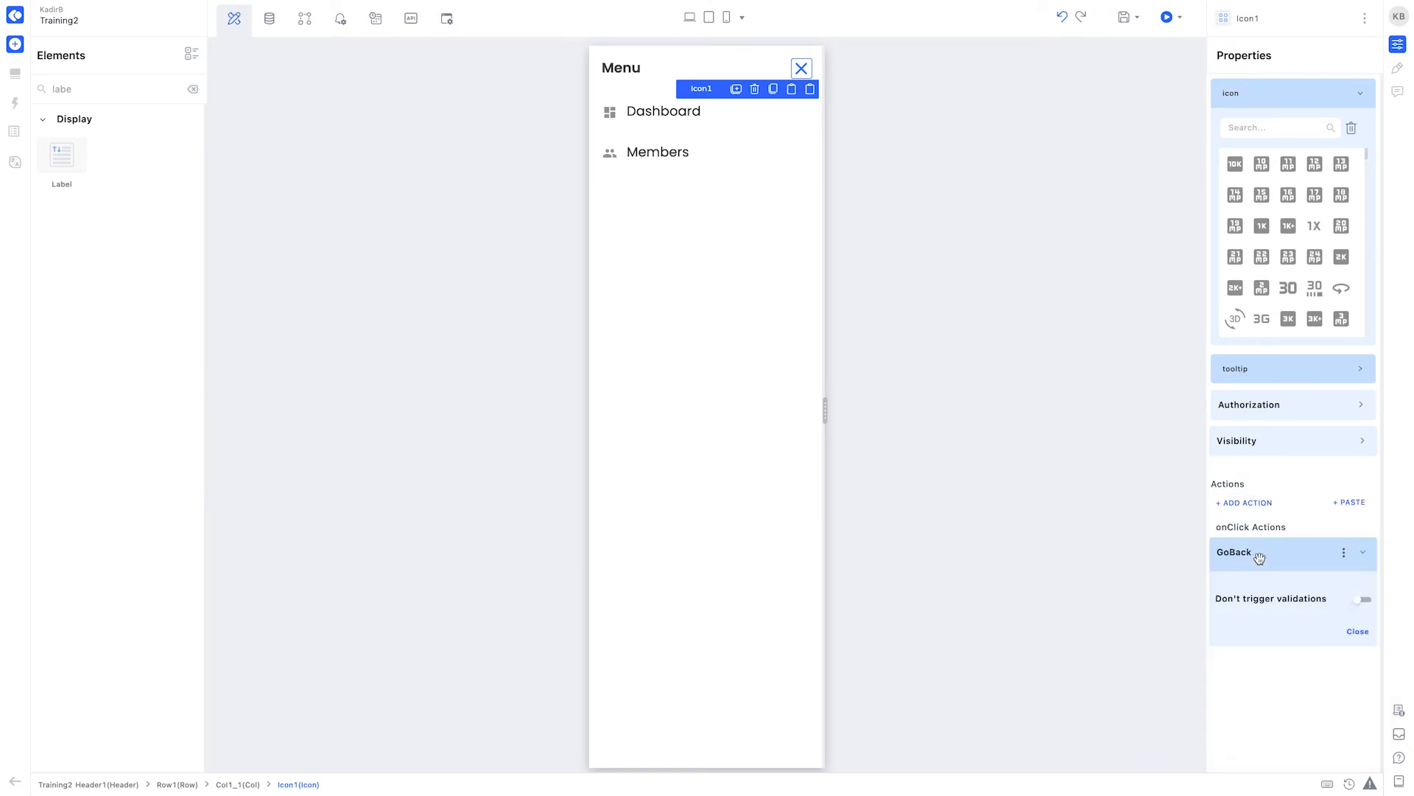
pyautogui.click(1357, 632)
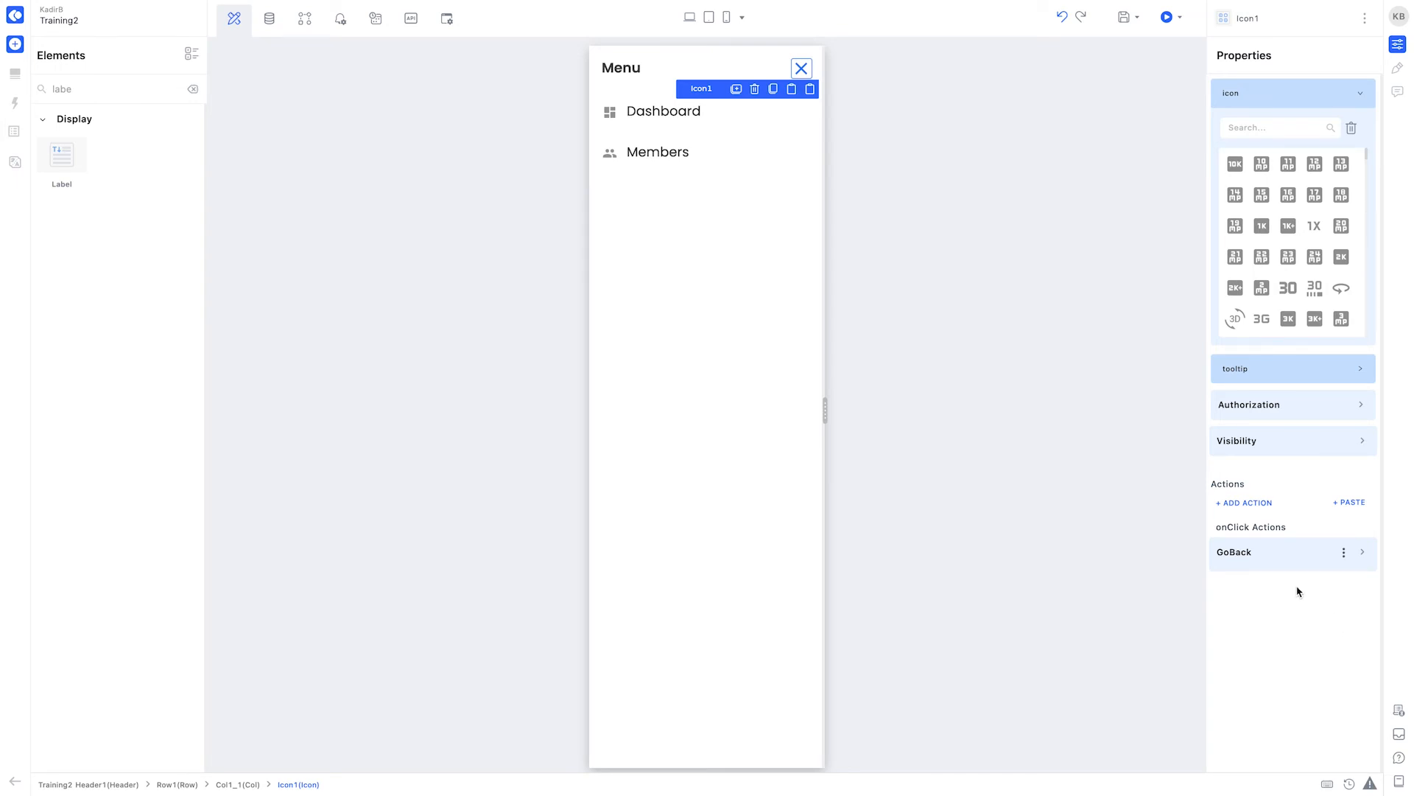
# Step: Give the Dashboard row an onClick NAVIGATE action that targets Screen 1 and opens as Current Page
pyautogui.click(699, 131)
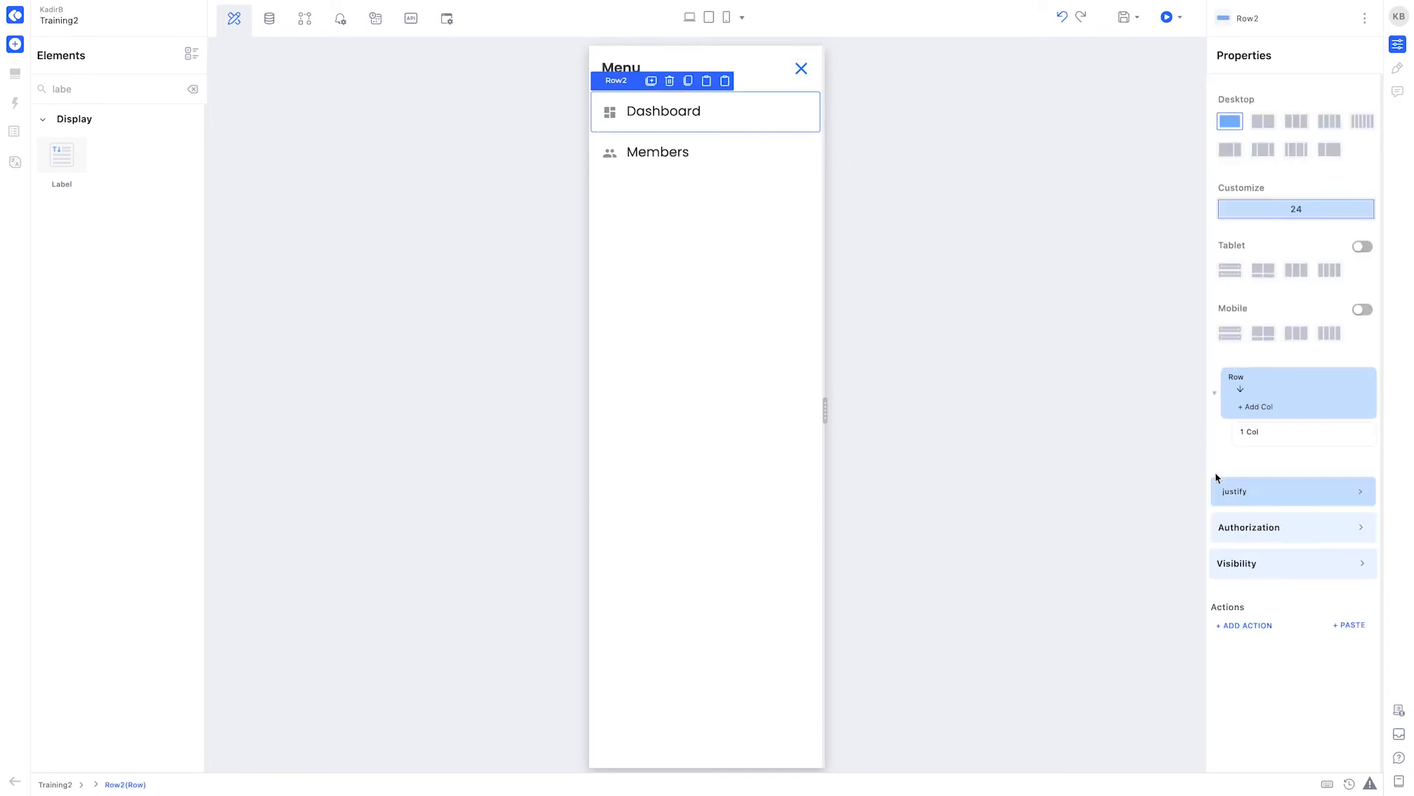
pyautogui.click(1246, 628)
pyautogui.write('navigati')
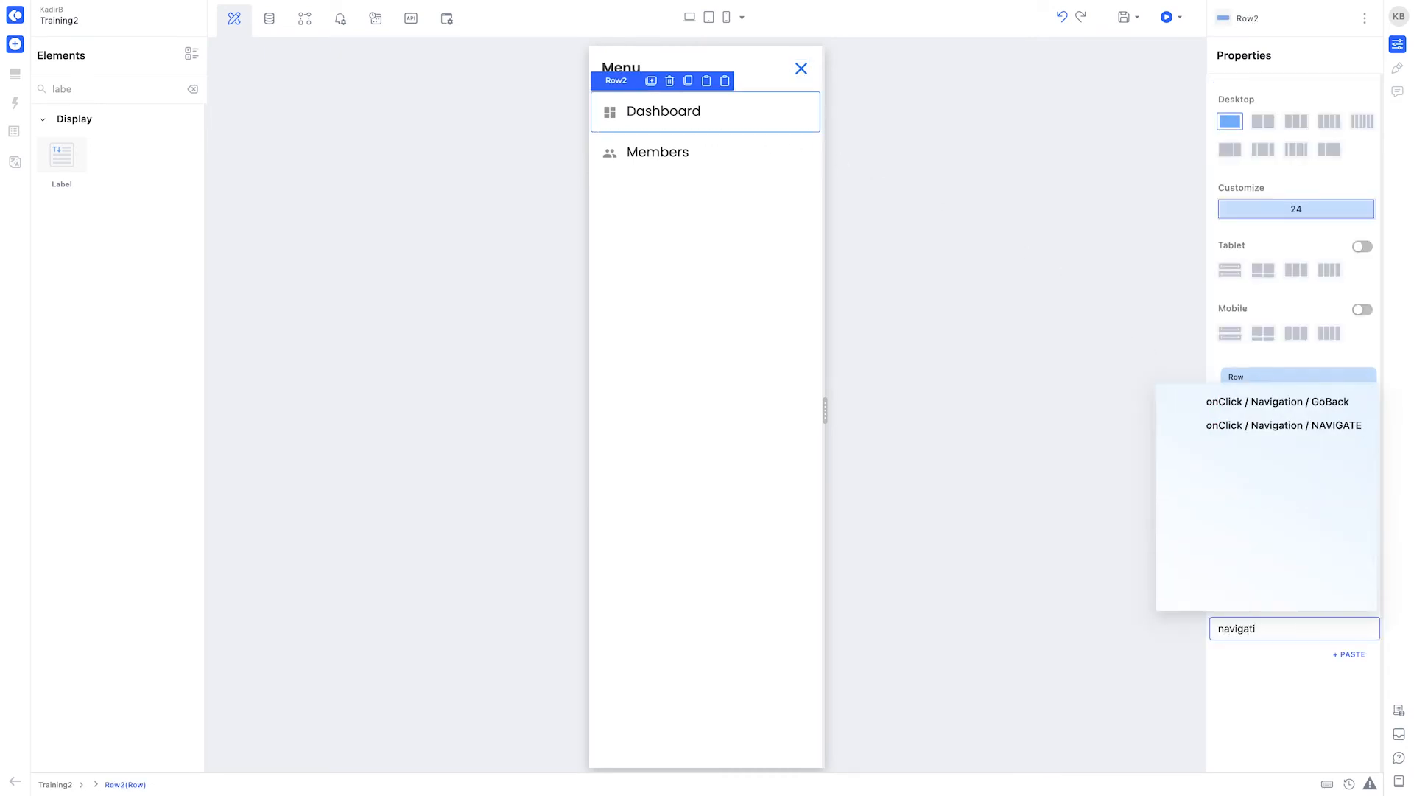
pyautogui.click(1338, 425)
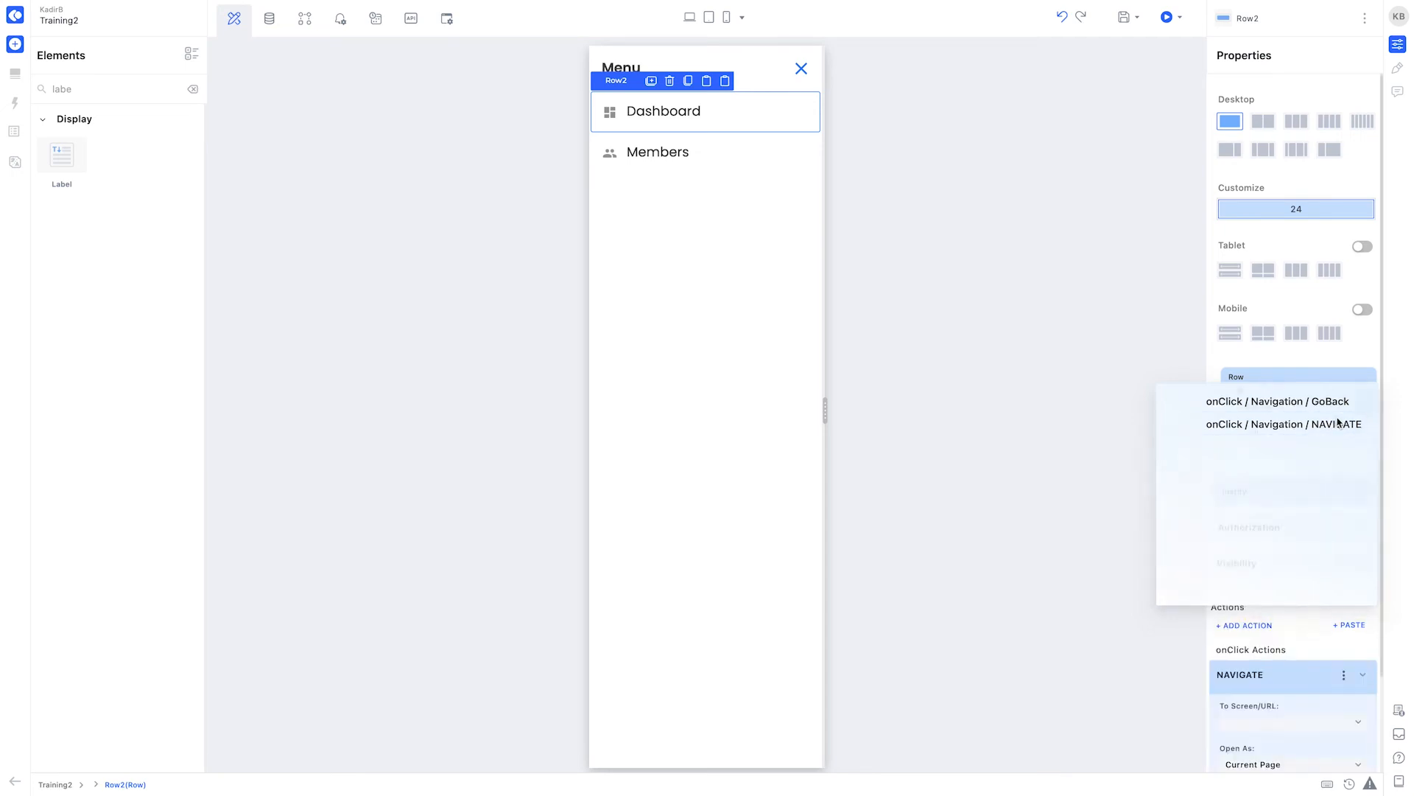
pyautogui.scroll(-2, 1304, 706)
pyautogui.click(1304, 607)
pyautogui.click(1267, 654)
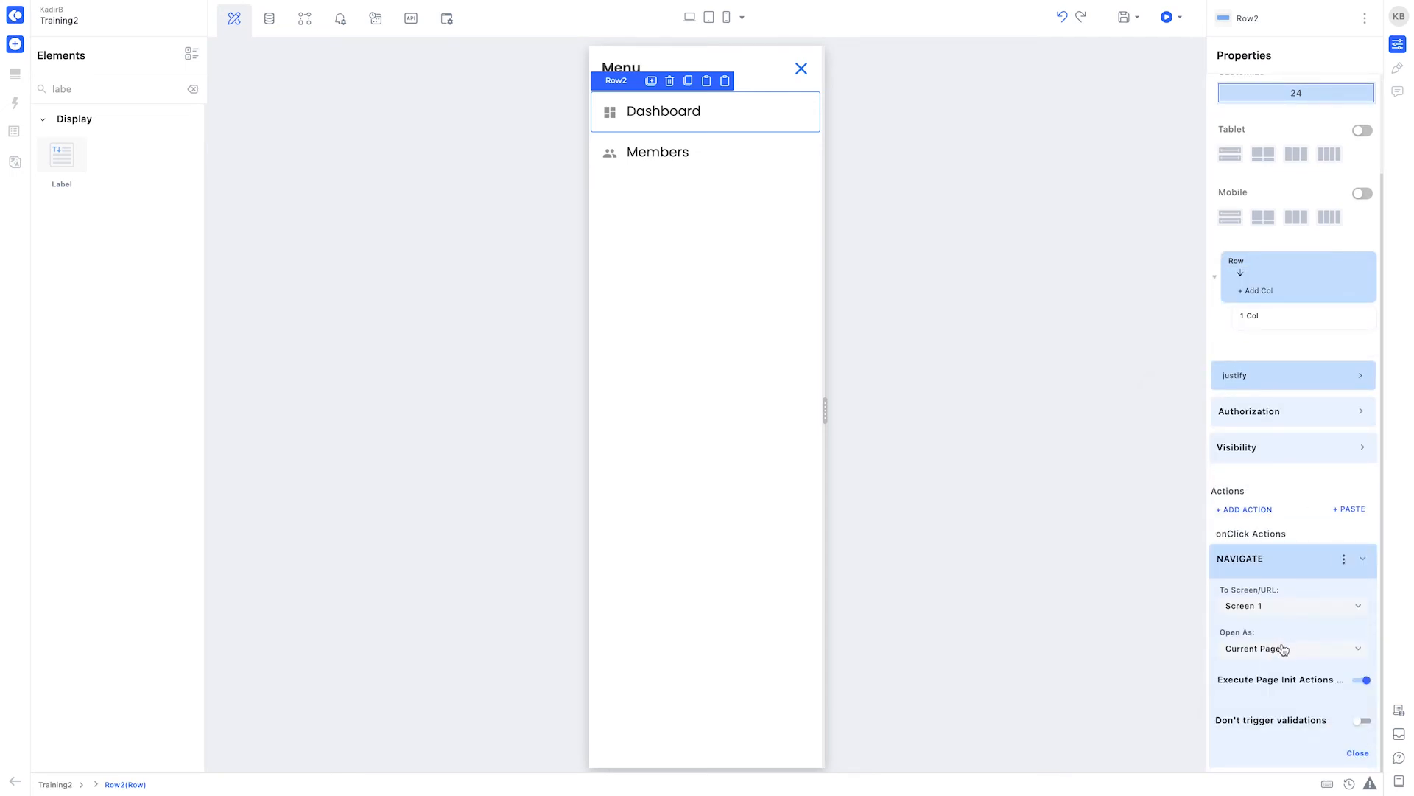
pyautogui.click(1283, 649)
pyautogui.click(1304, 648)
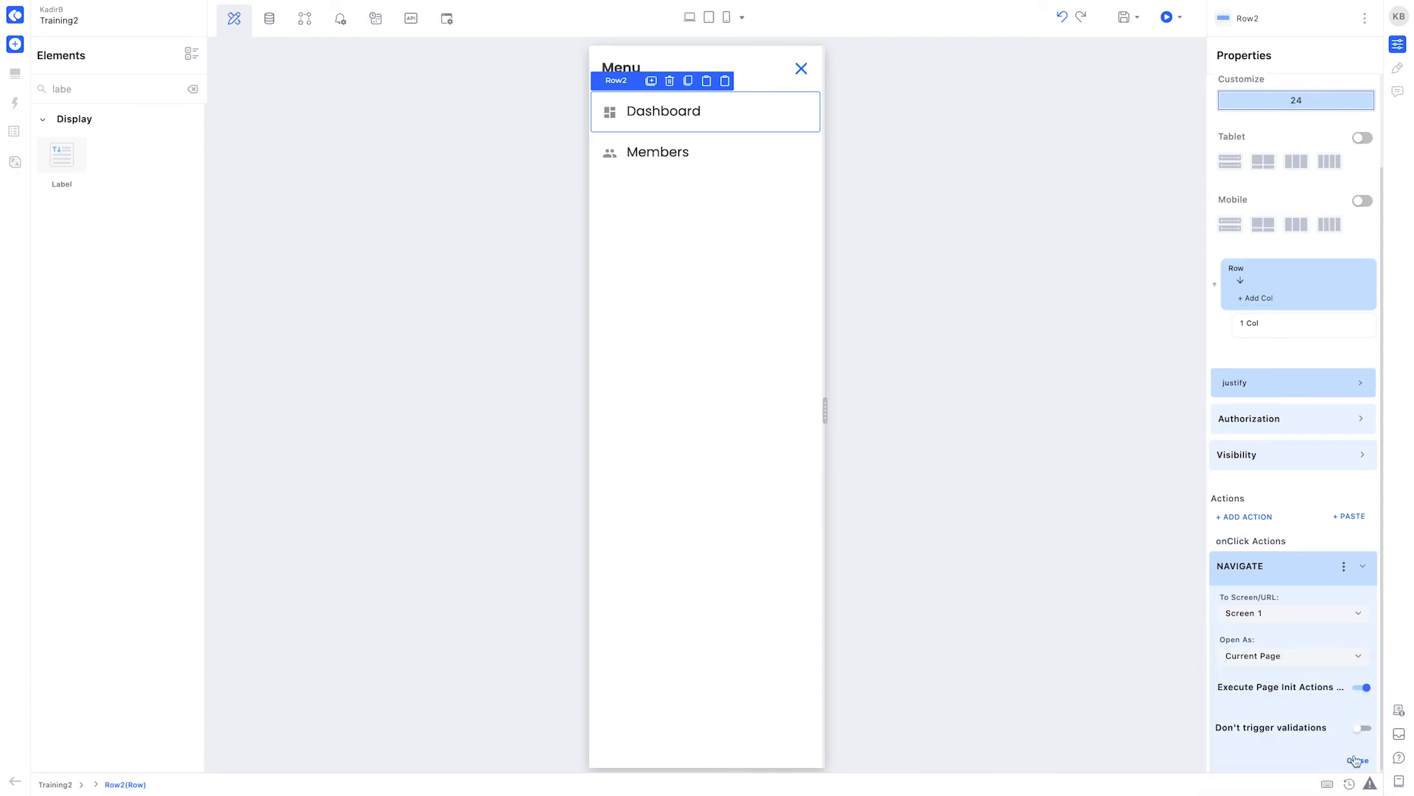
pyautogui.click(1356, 760)
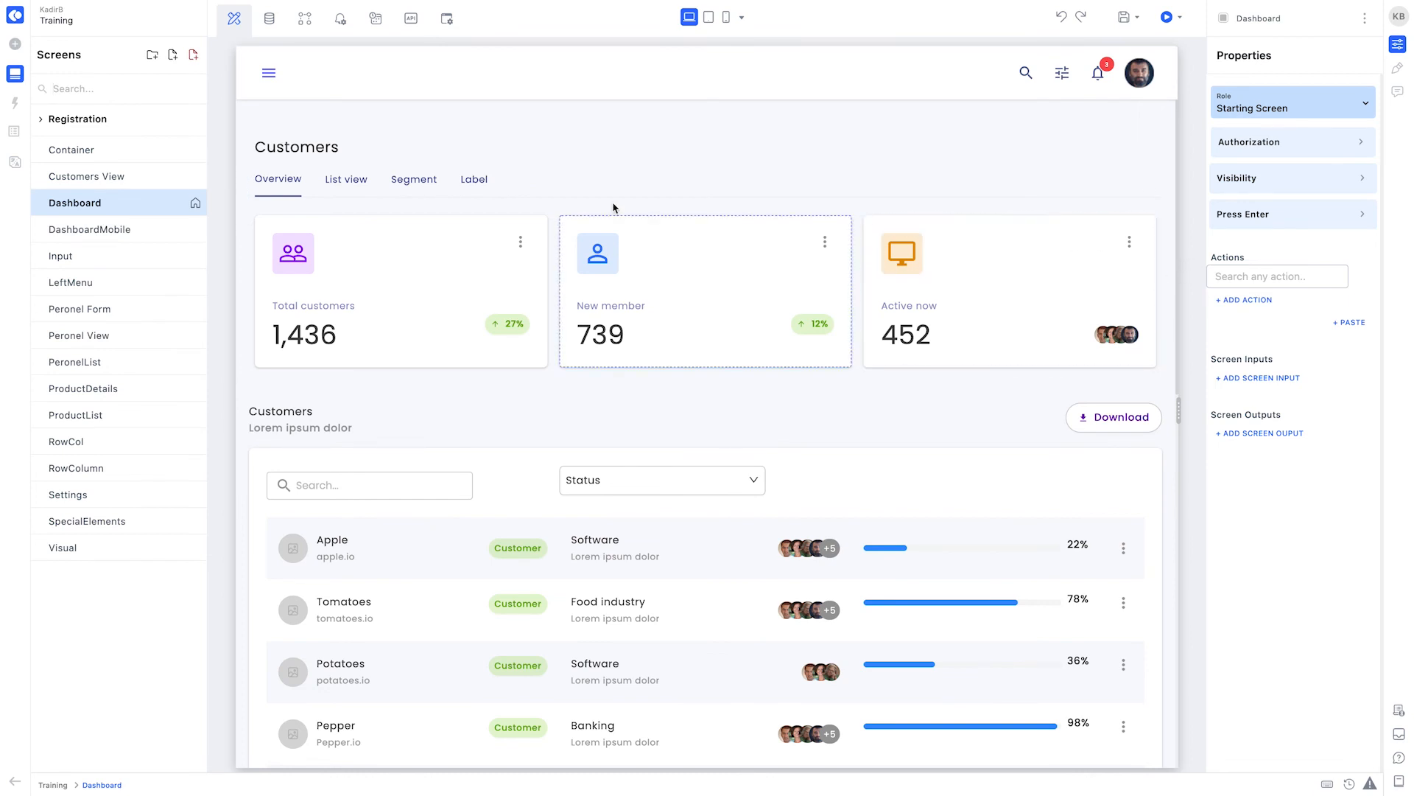
# Step: Add an onClick Navigation NAVIGATE action to the Dashboard screen's hamburger icon, targeting the LeftMenu screen
pyautogui.click(270, 73)
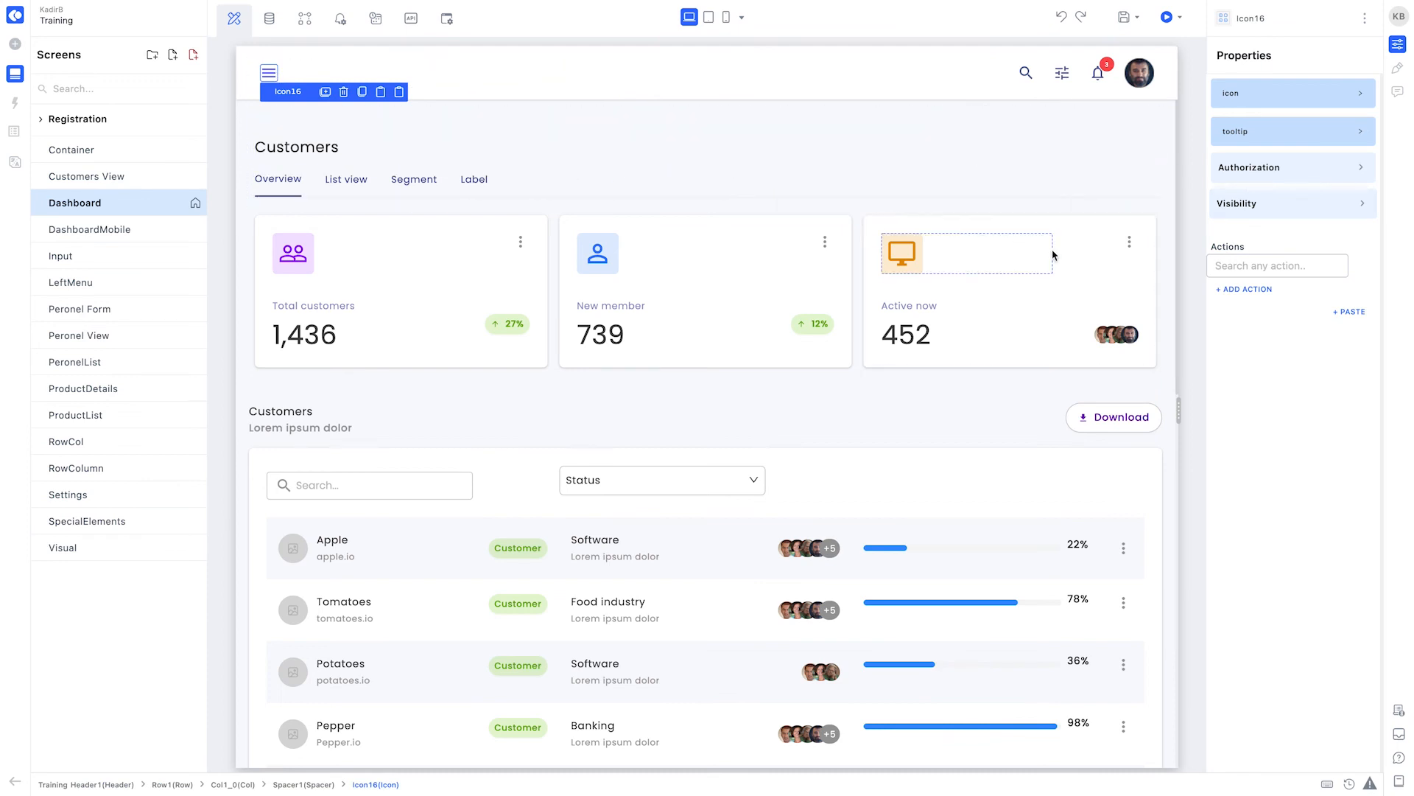
pyautogui.click(1219, 270)
pyautogui.write('naviga')
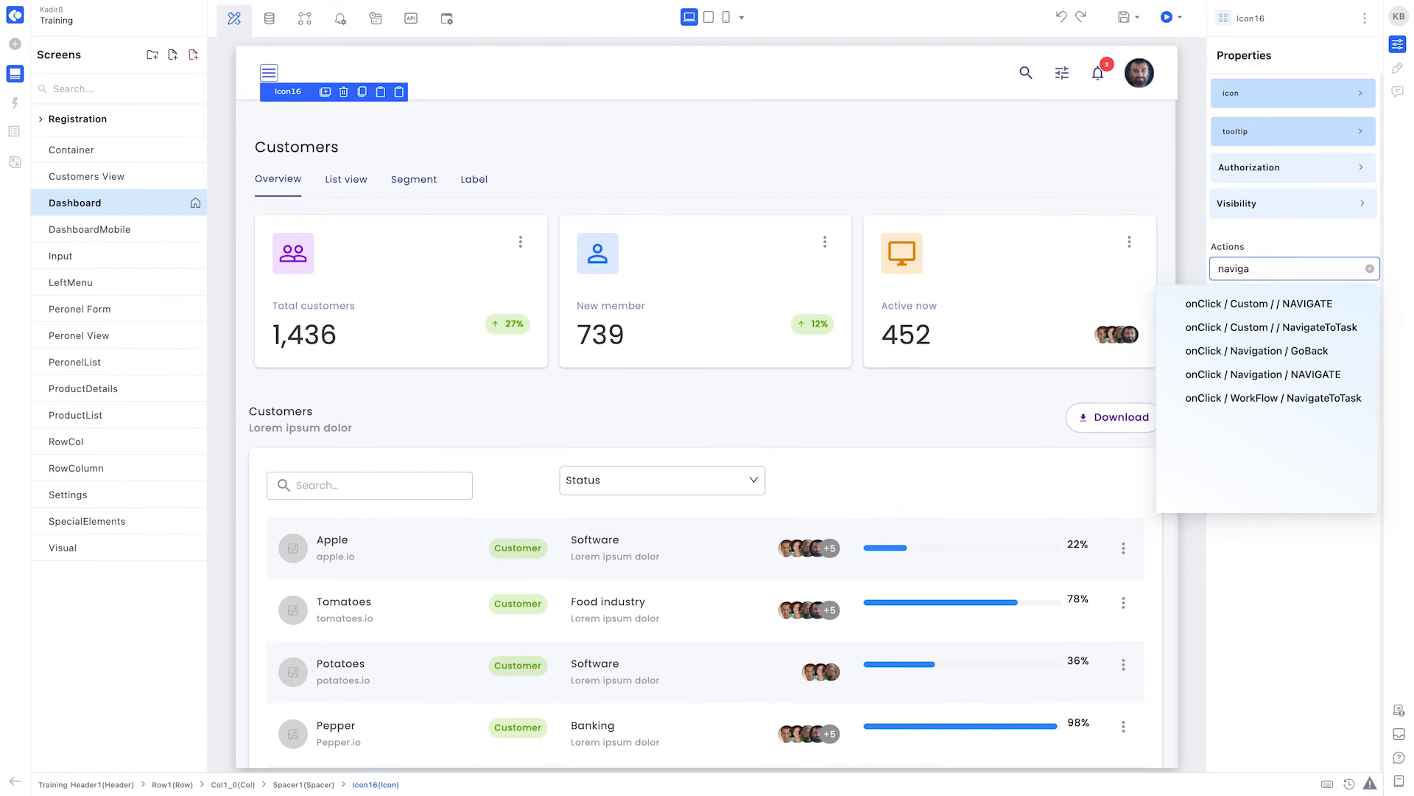
pyautogui.click(1245, 373)
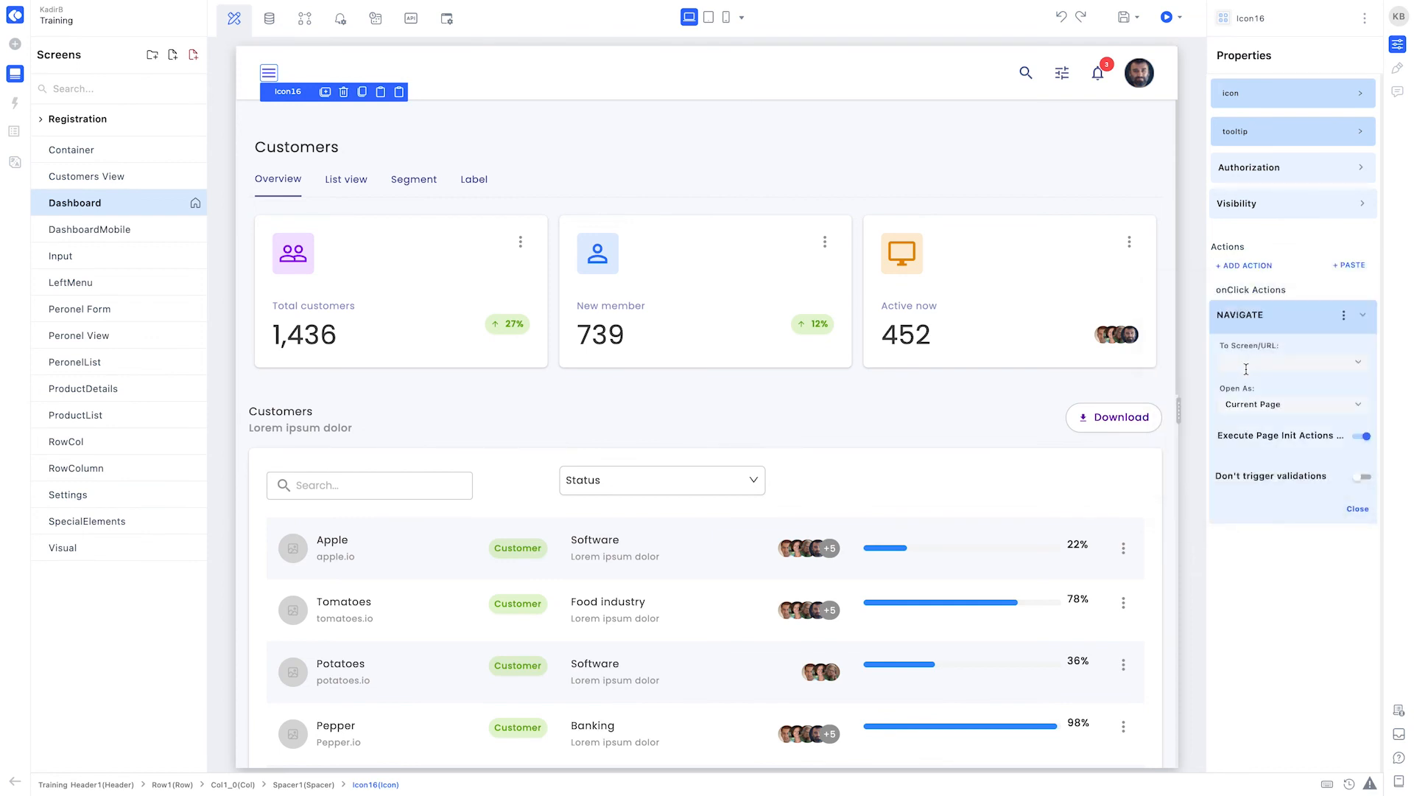
pyautogui.click(1276, 365)
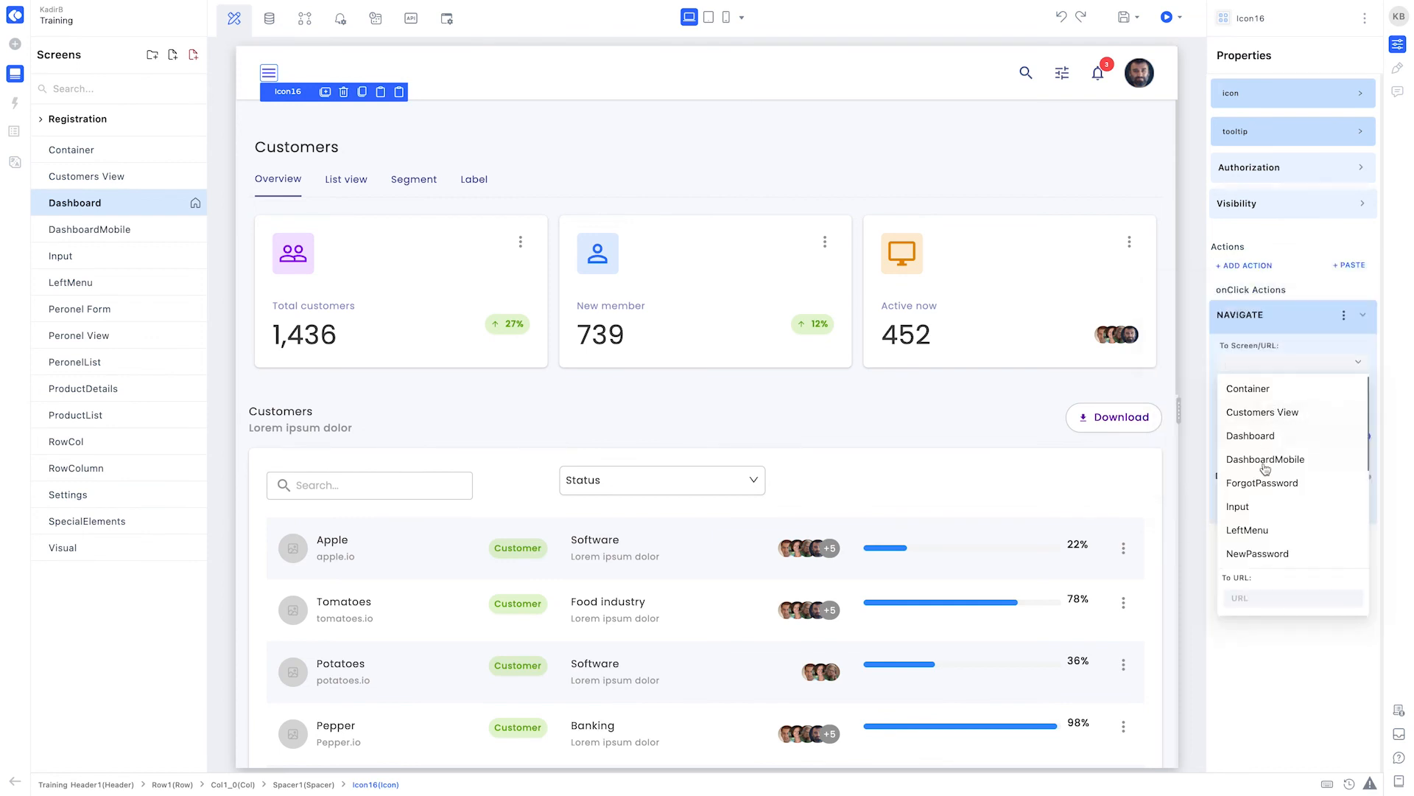
pyautogui.click(1285, 529)
# Step: Configure the hamburger icon's navigation to open as a Drawer with left placement and a width of 360
pyautogui.click(1295, 409)
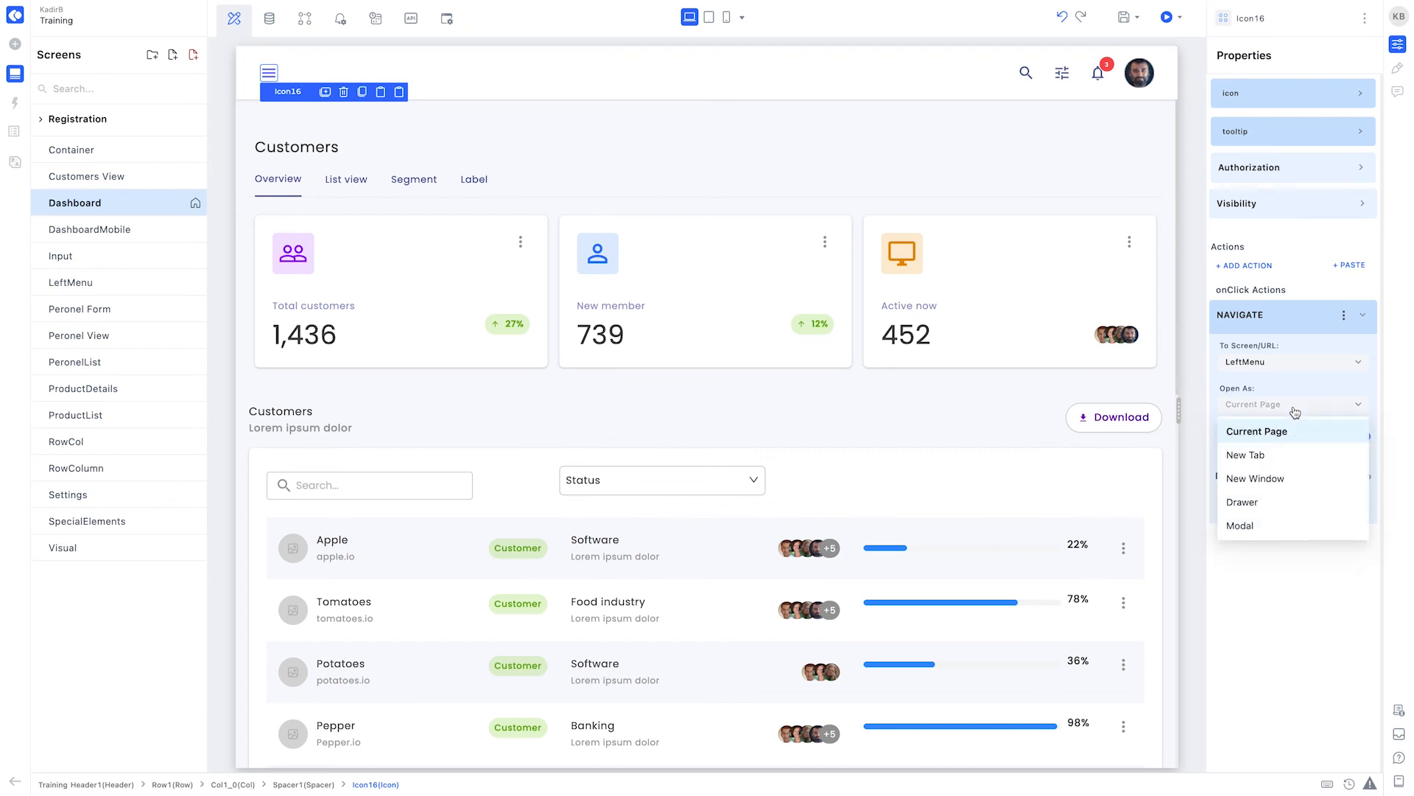
pyautogui.click(1282, 503)
pyautogui.click(1281, 480)
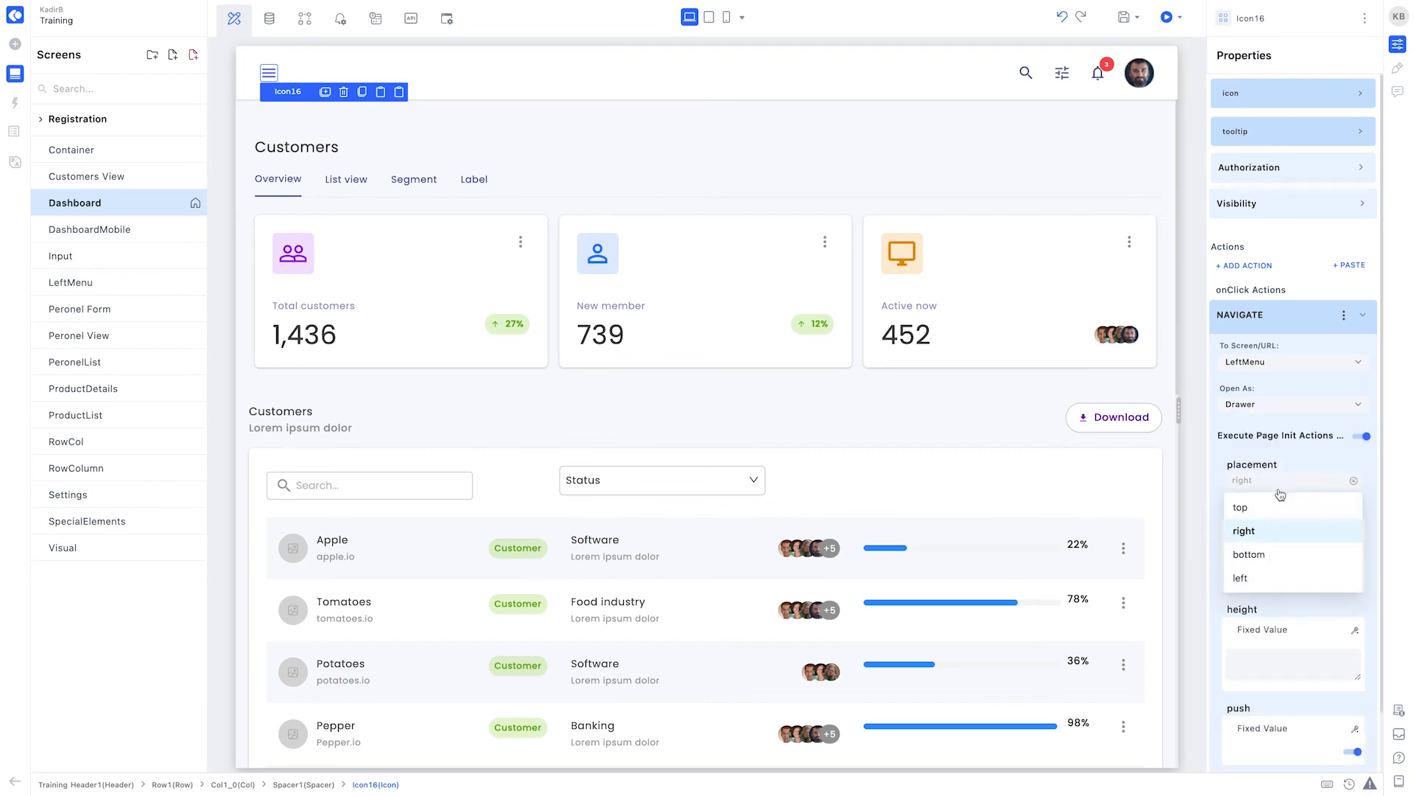
pyautogui.click(1276, 578)
pyautogui.click(1276, 568)
pyautogui.write('360')
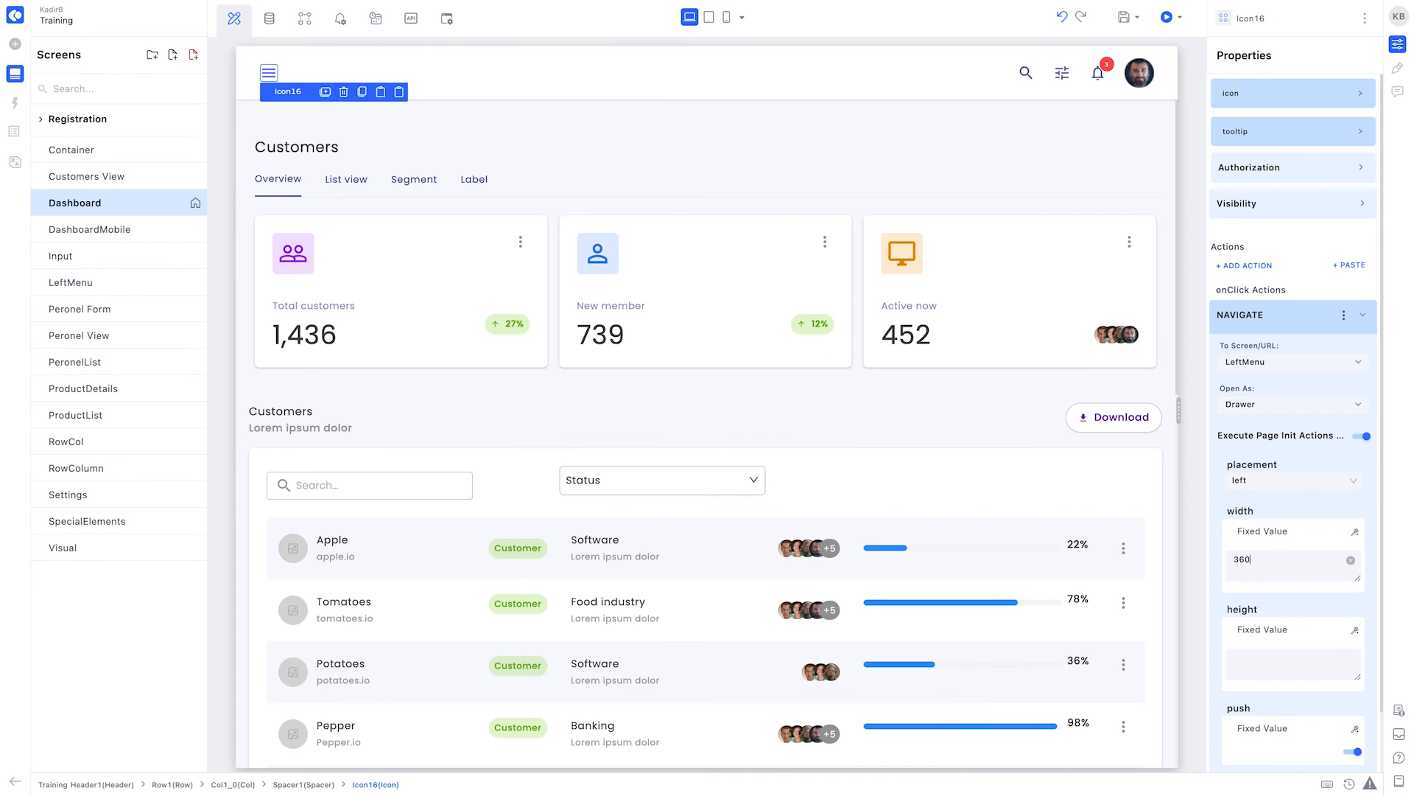
pyautogui.scroll(-2, 1303, 573)
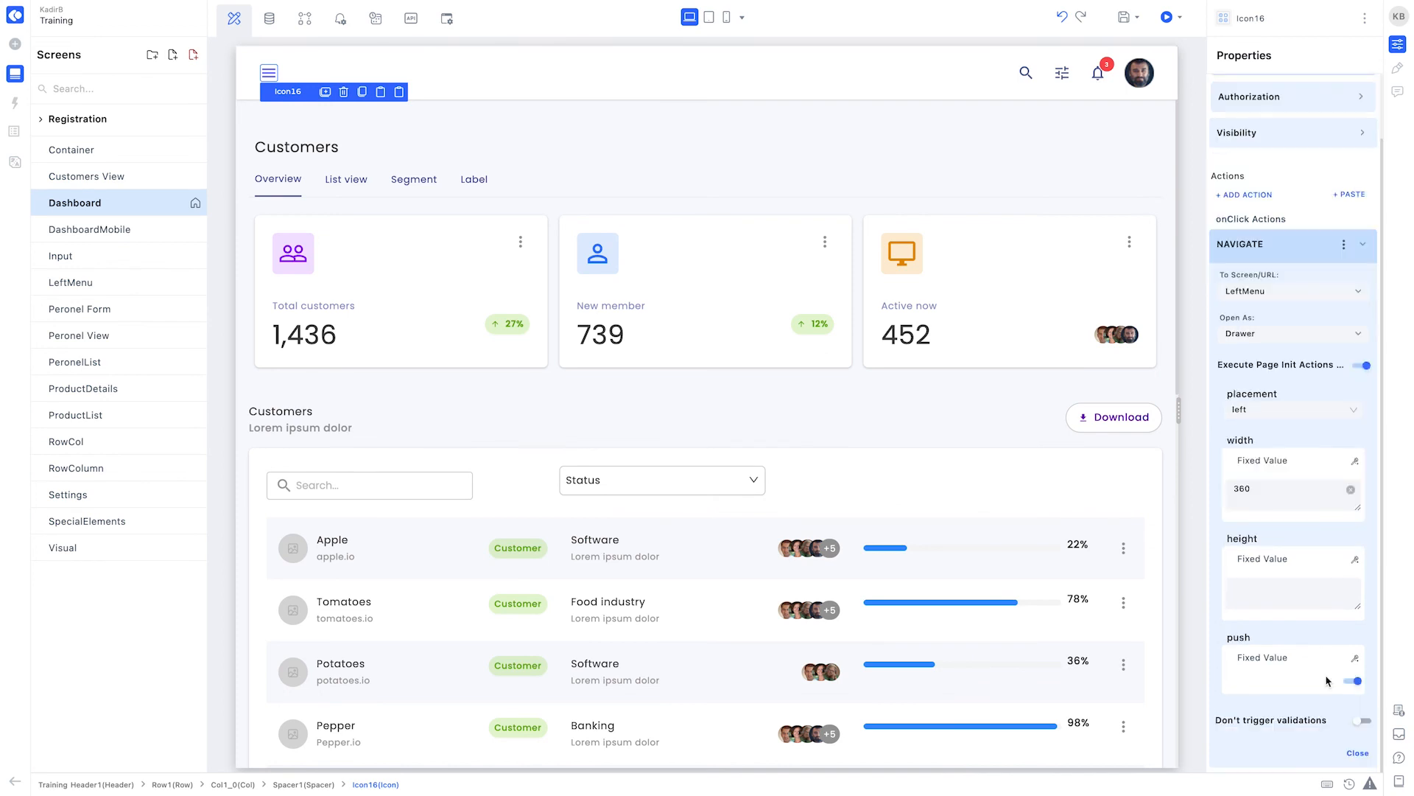
pyautogui.click(1354, 753)
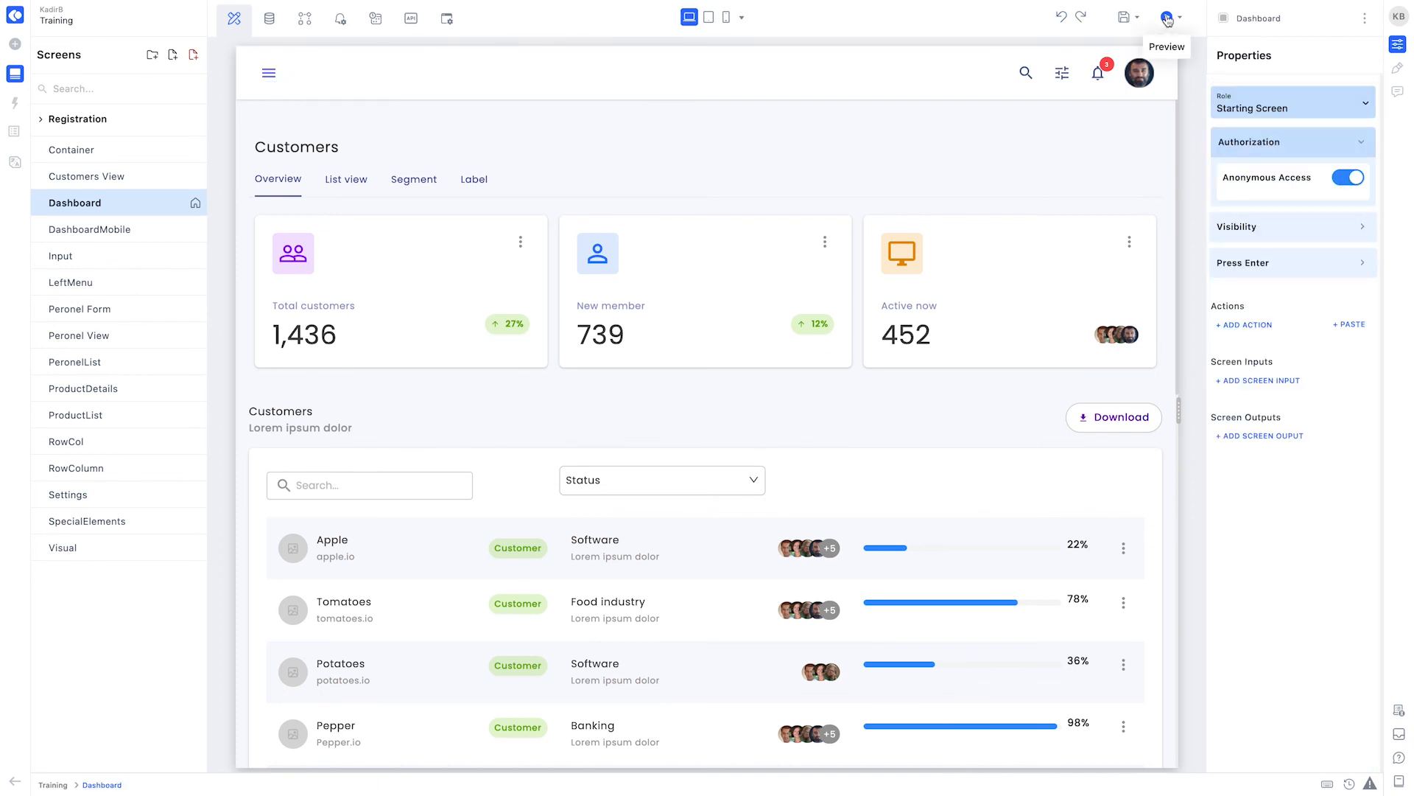
# Step: Preview the app and test the side menu by opening it from the hamburger icon, closing it and reopening it
pyautogui.click(1168, 20)
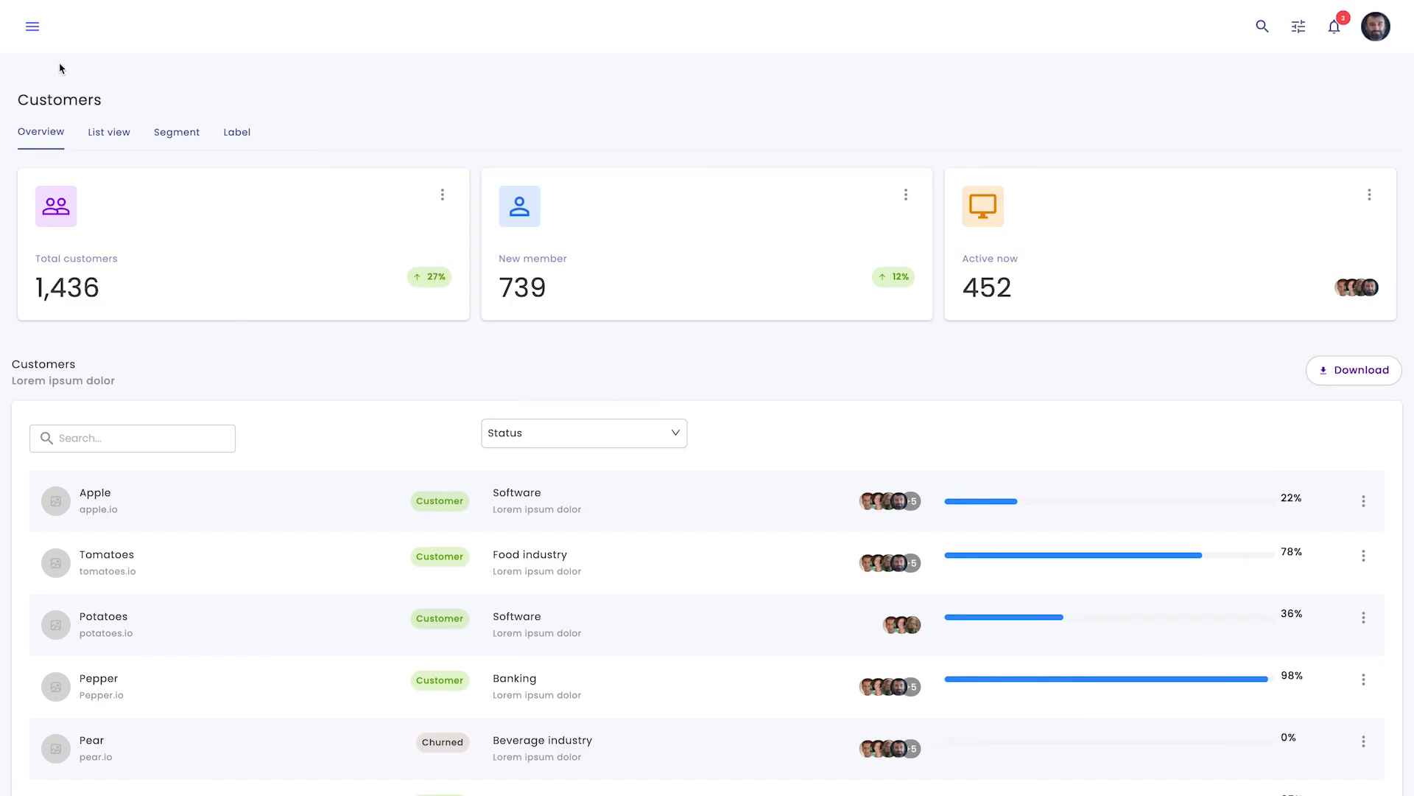
pyautogui.click(33, 29)
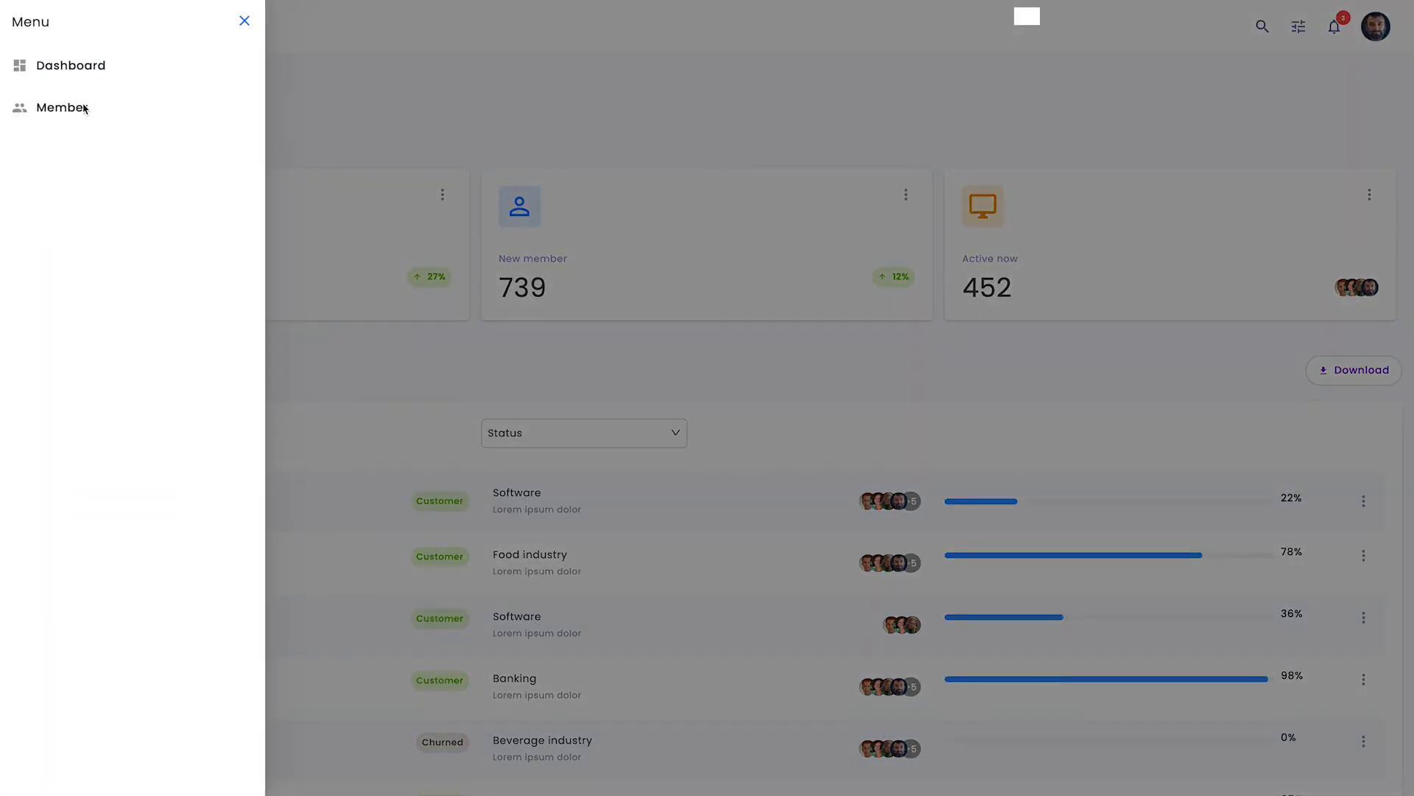
pyautogui.click(244, 20)
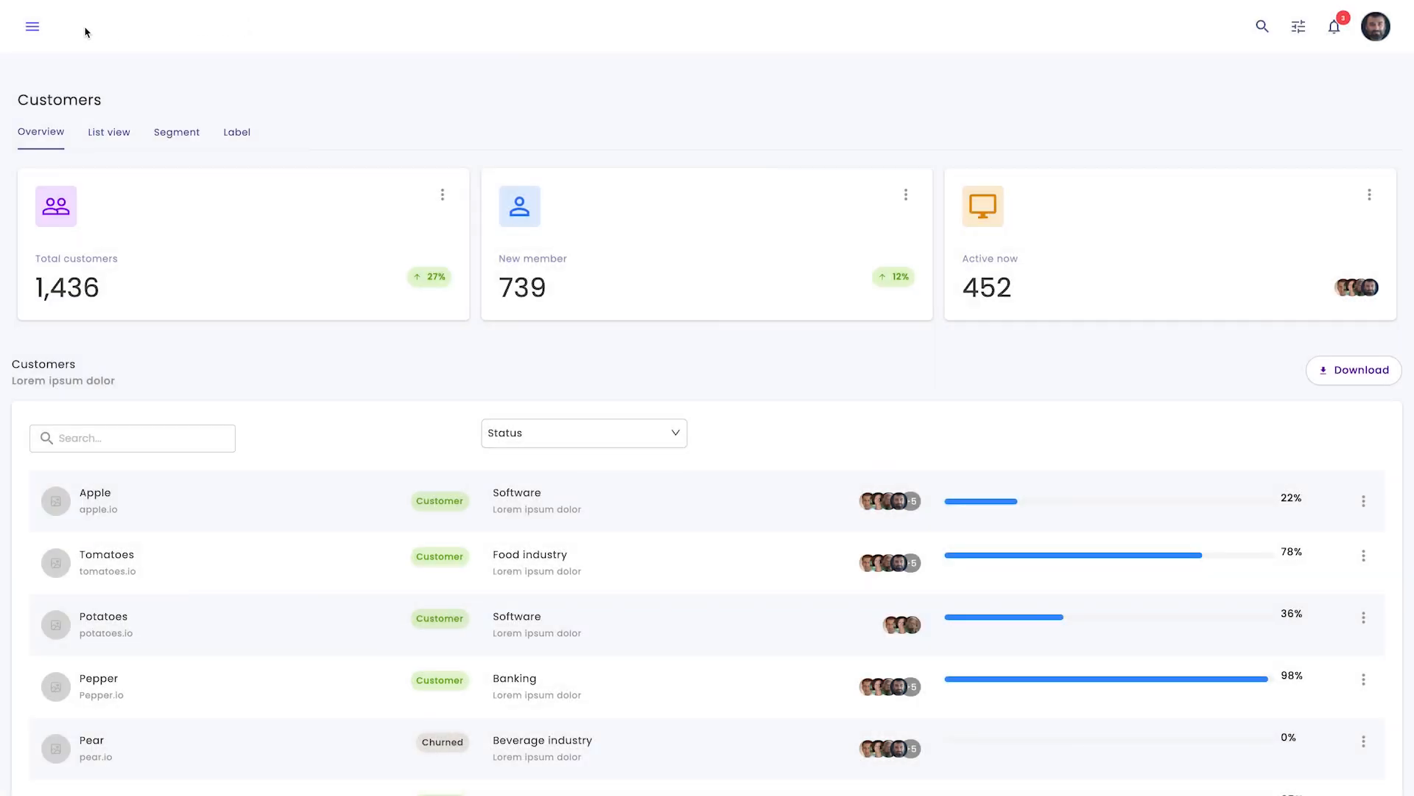
pyautogui.click(33, 29)
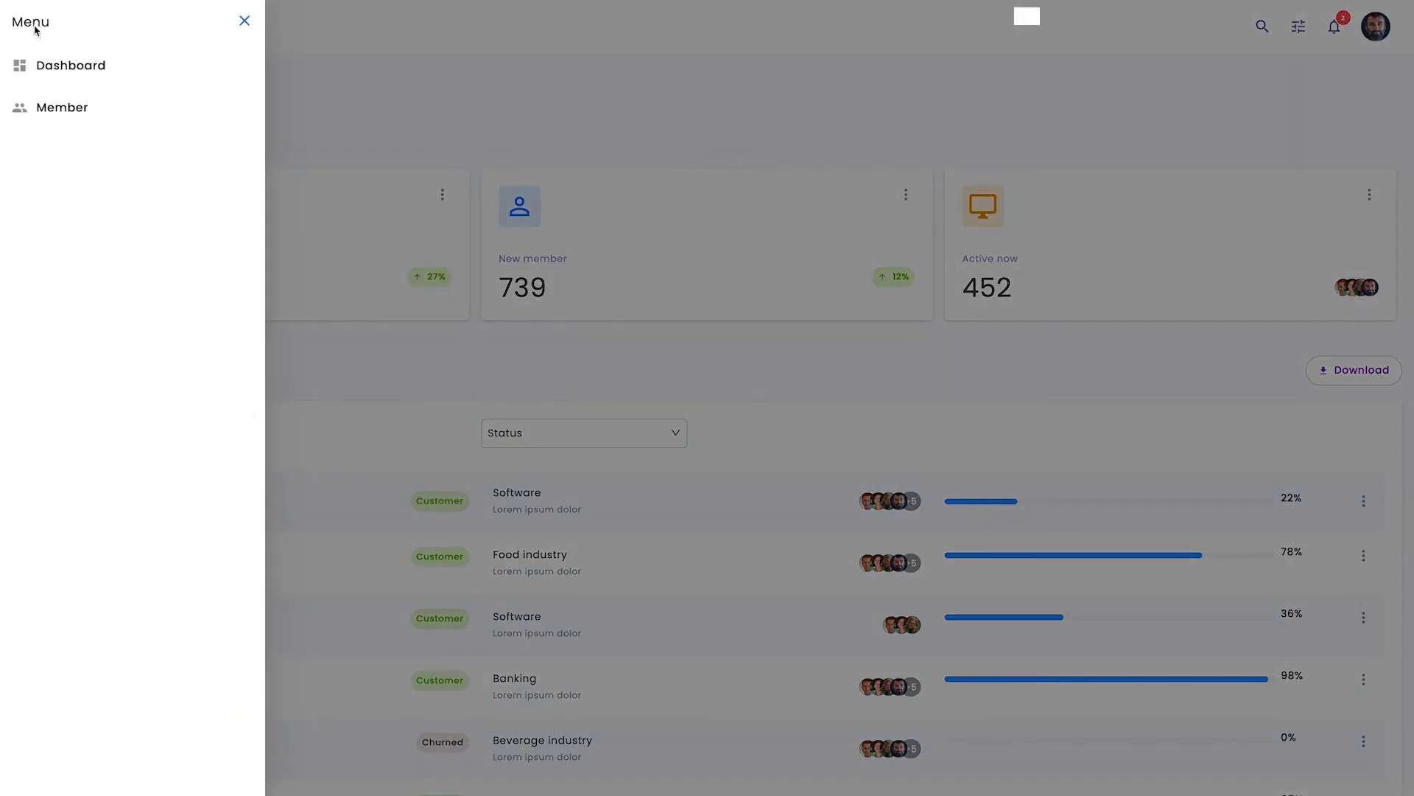